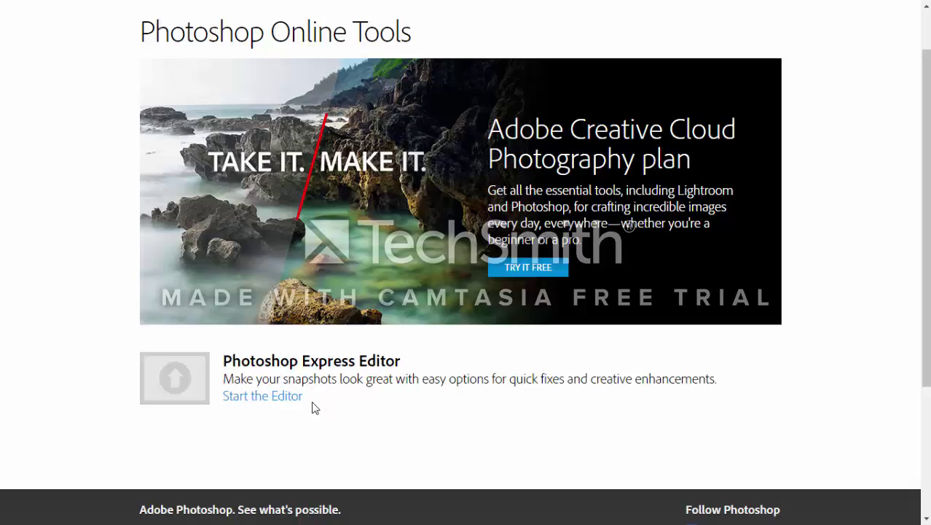
Upload the photo 2016-04-27 06.33.37 and open it in the editor.
click(291, 406)
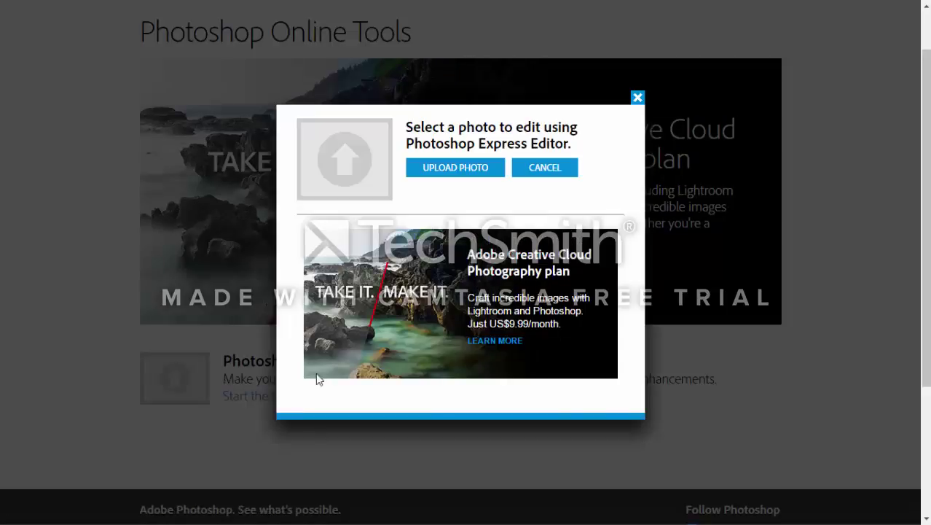
click(460, 174)
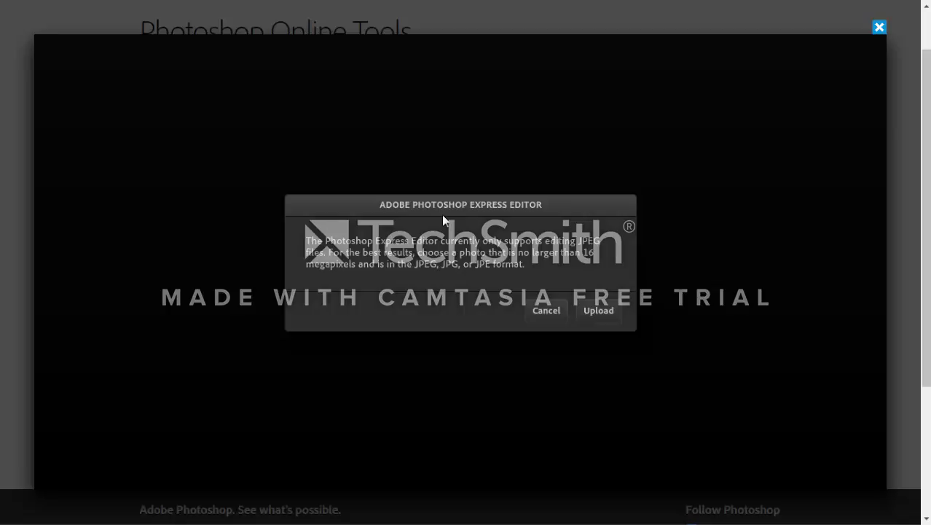
click(609, 312)
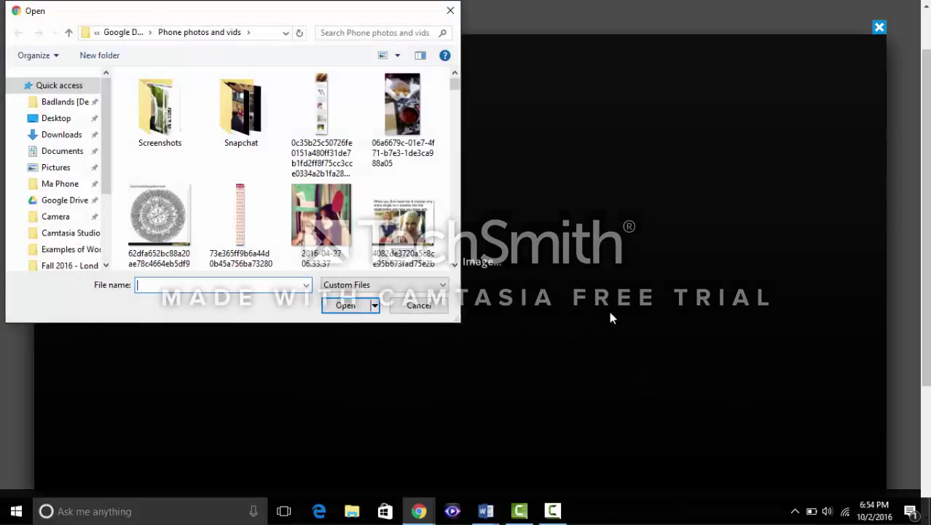
click(315, 218)
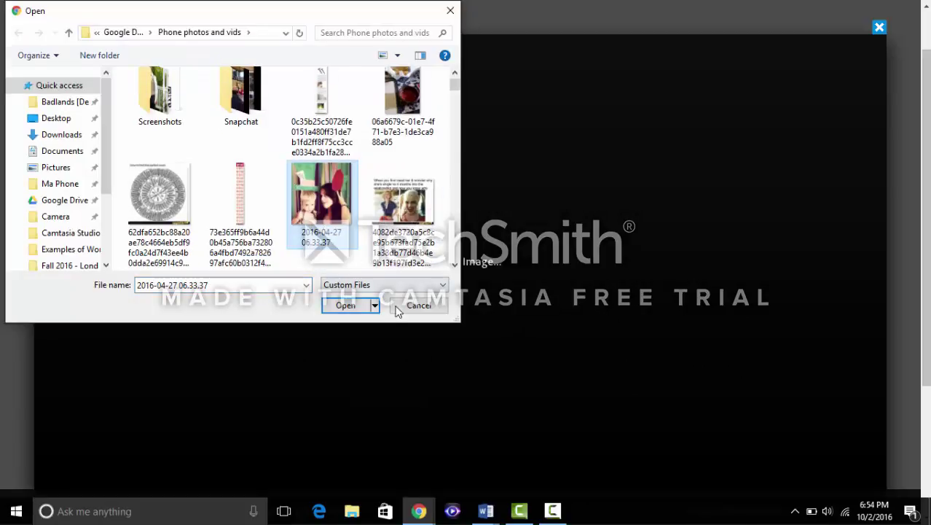
click(346, 304)
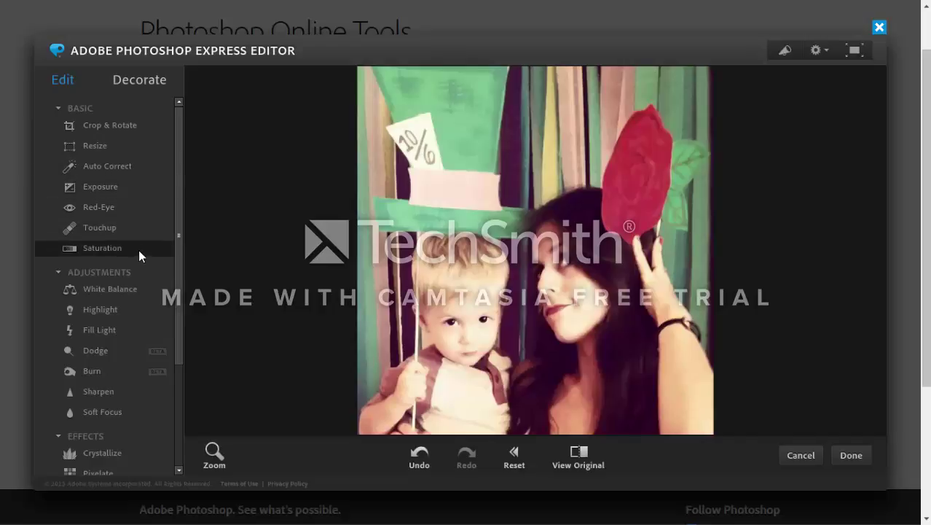
scroll(138, 262, down, 3)
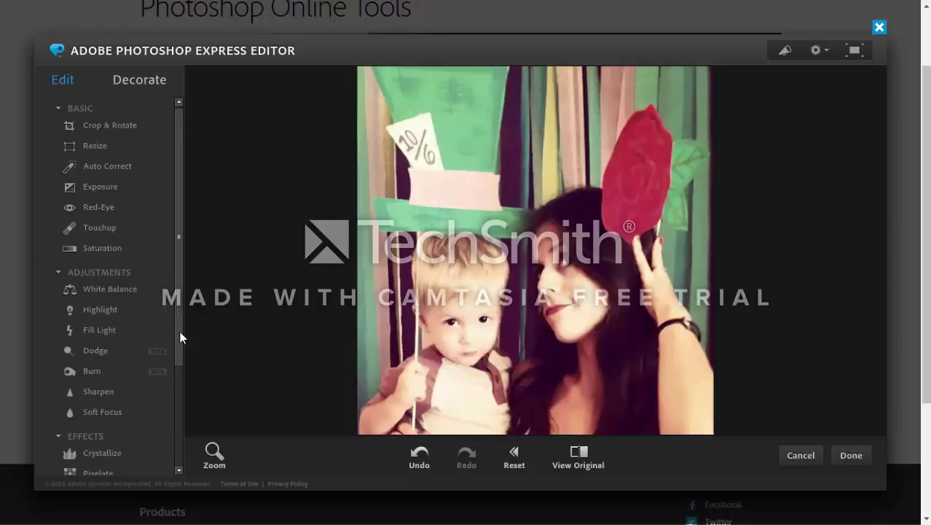
drag(180, 337, 180, 353)
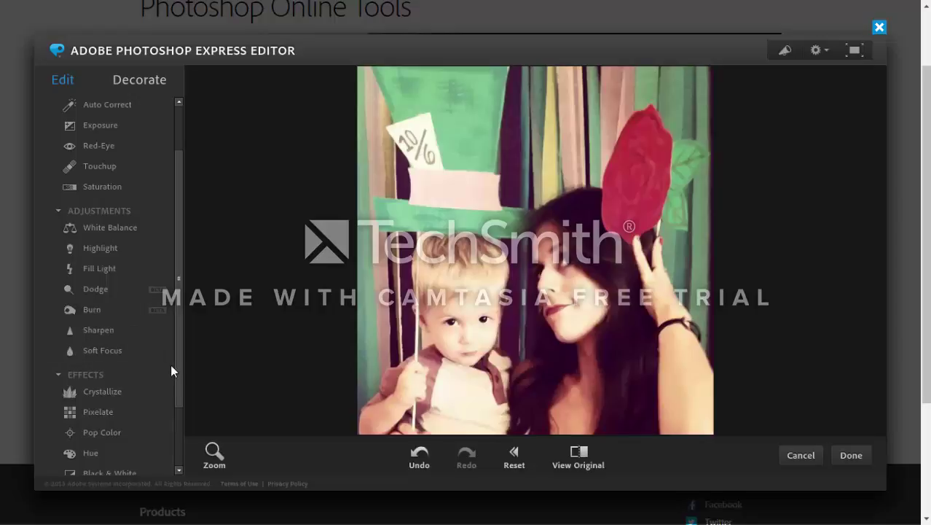
drag(180, 396, 178, 467)
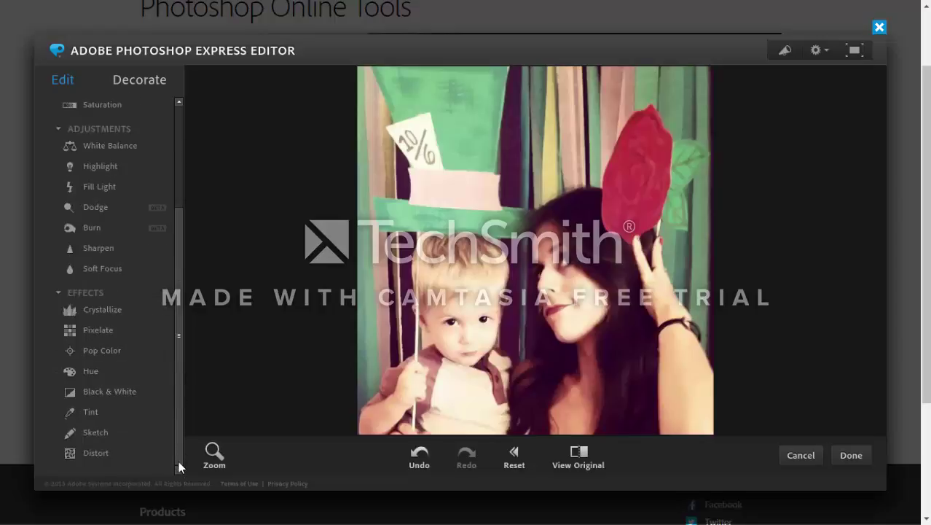
click(128, 391)
click(291, 125)
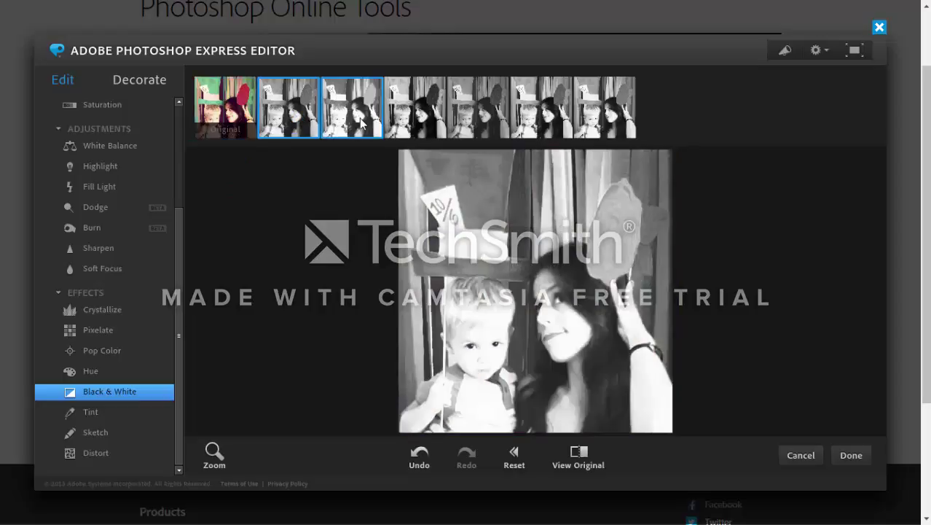
click(361, 124)
click(422, 122)
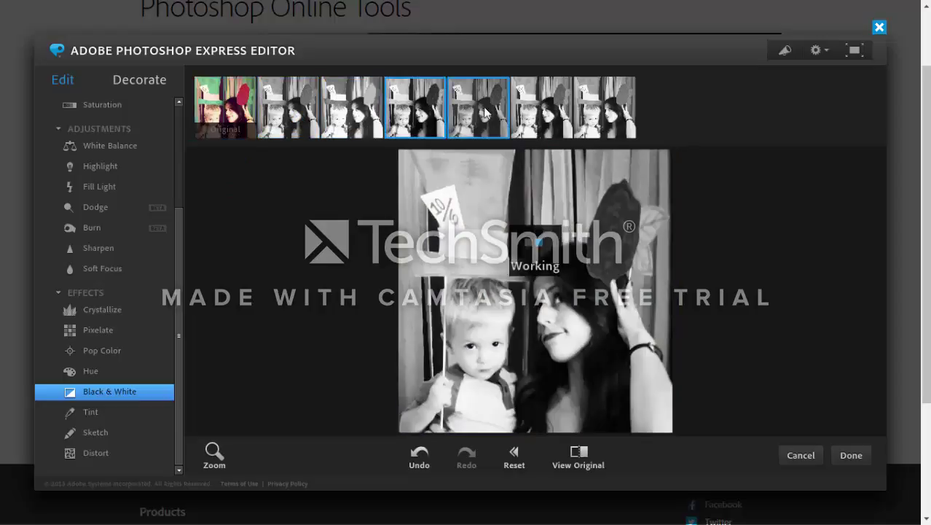
click(449, 119)
click(527, 125)
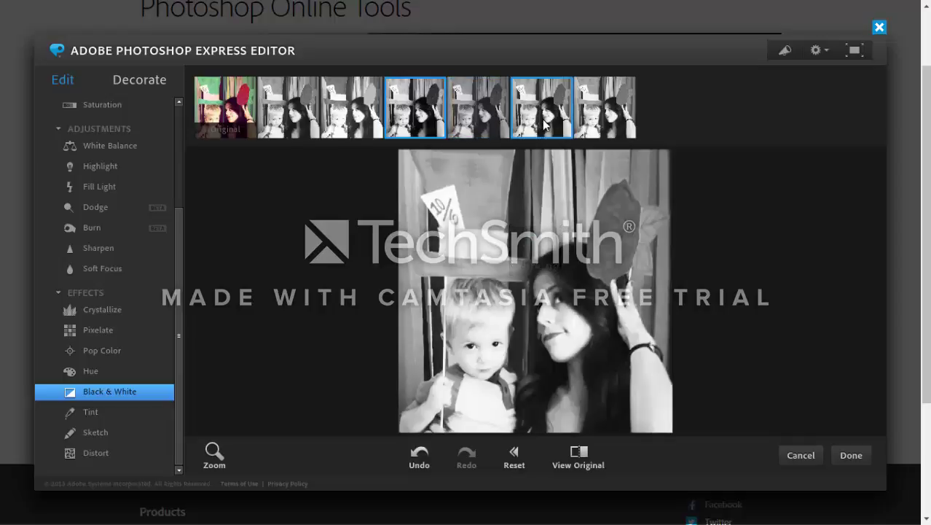
click(612, 118)
click(487, 128)
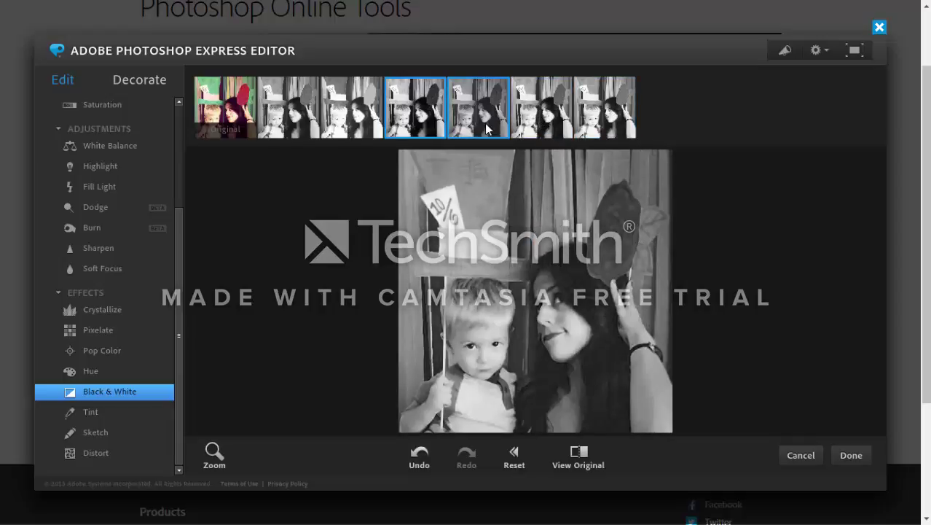
click(226, 109)
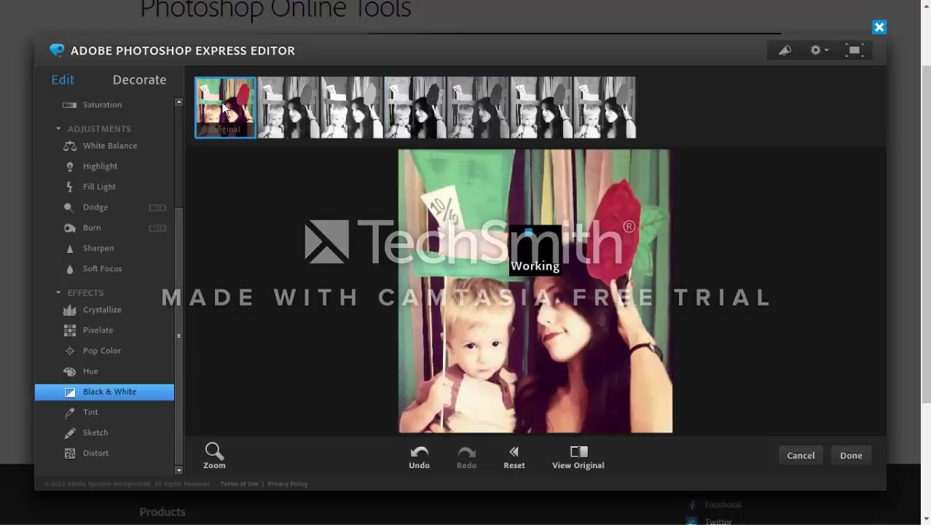
Burn the child's face and the woman's cheek with a soft brush at lowest exposure.
click(89, 233)
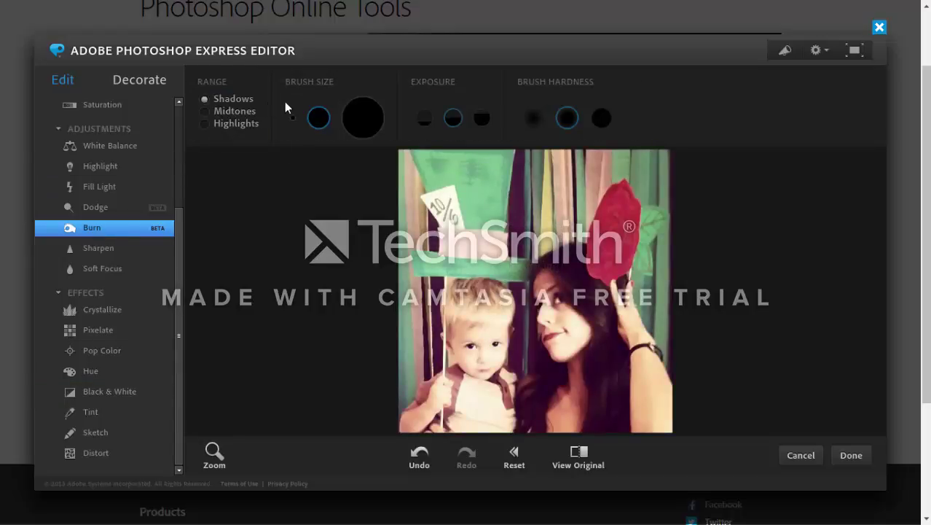
click(534, 119)
click(425, 119)
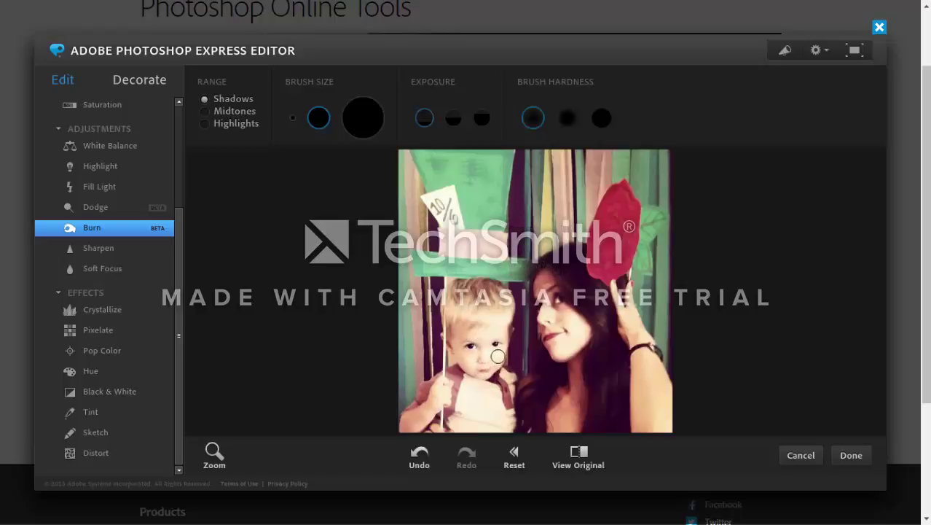
mouse_move(481, 372)
mouse_down()
mouse_move(471, 364)
mouse_move(497, 361)
mouse_move(470, 359)
mouse_up()
click(545, 319)
click(576, 321)
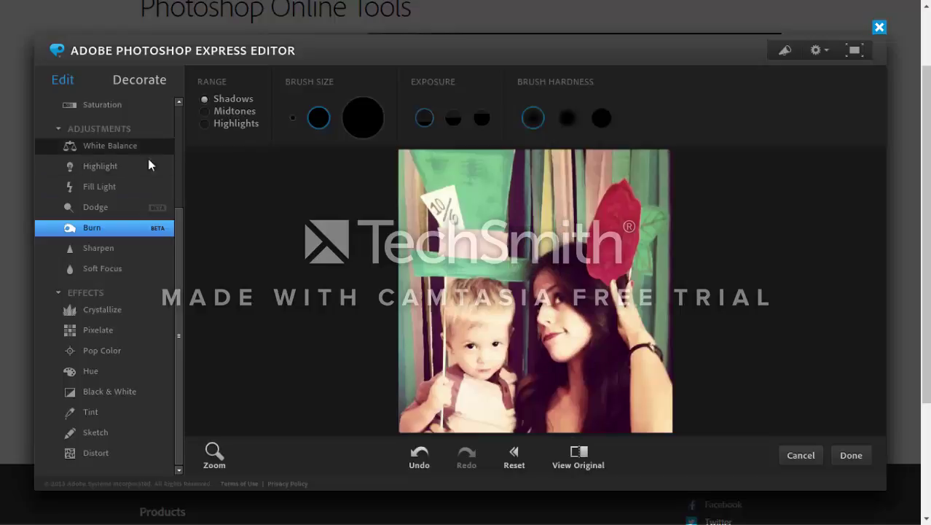
Compare the Sharpen presets and settle on the fourth one.
click(119, 251)
click(375, 110)
click(521, 109)
click(481, 108)
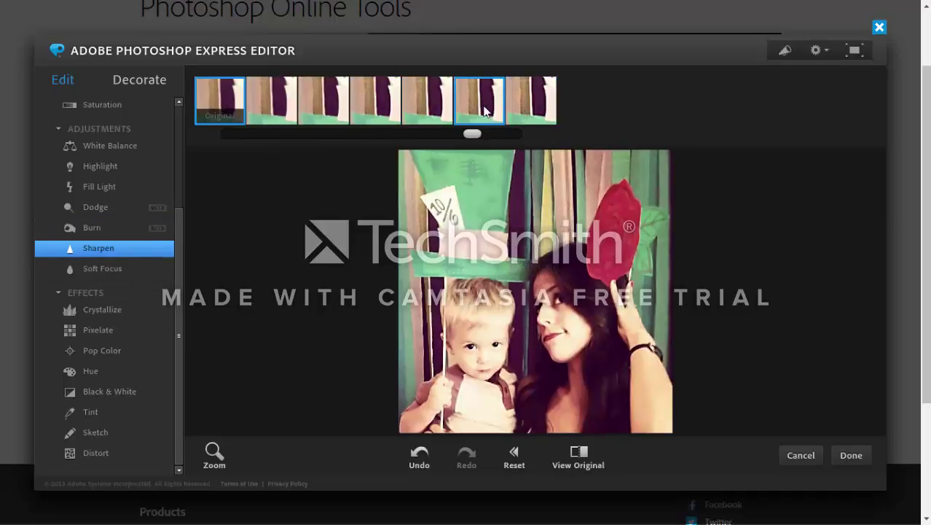
click(446, 106)
drag(422, 133, 325, 131)
click(356, 118)
click(342, 120)
click(365, 120)
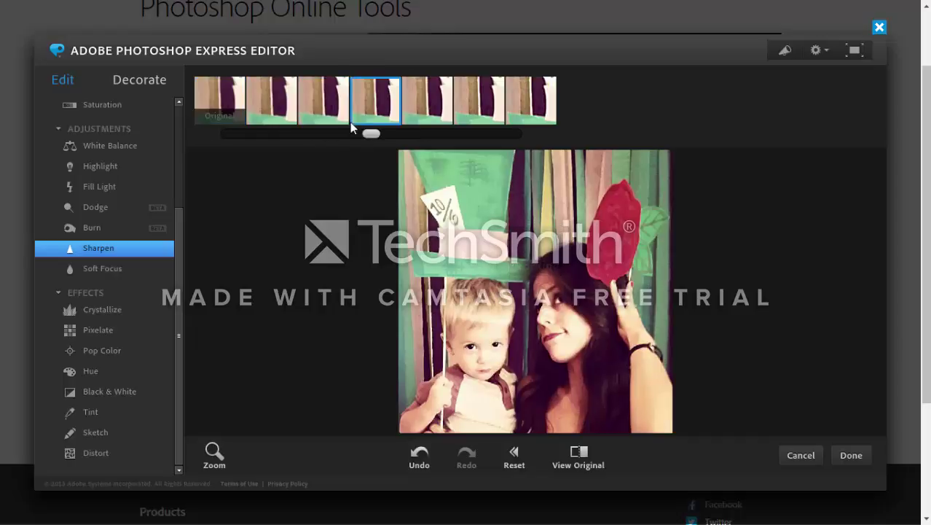
Enlarge the photo view under Exposure, then bring up the Hue variations.
scroll(143, 181, up, 3)
click(143, 187)
mouse_move(222, 450)
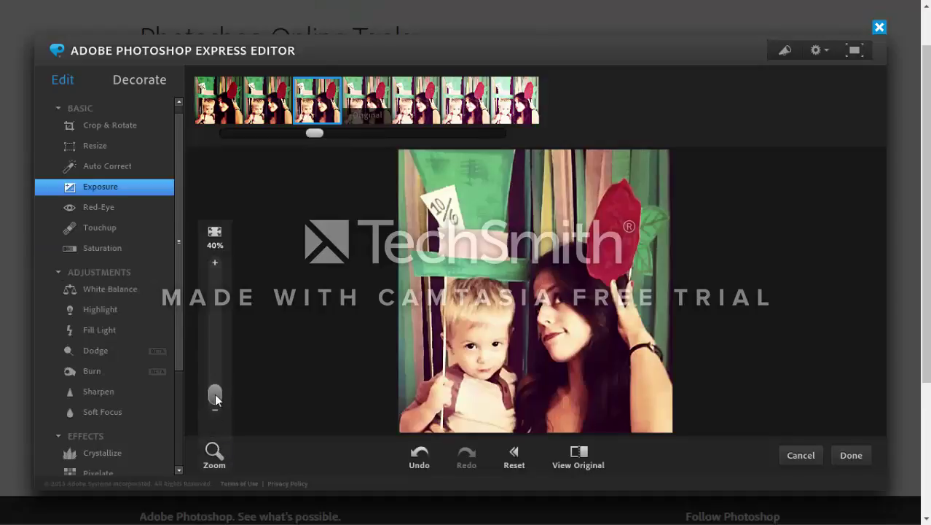
mouse_move(215, 395)
mouse_down()
mouse_move(214, 355)
mouse_move(217, 402)
mouse_up()
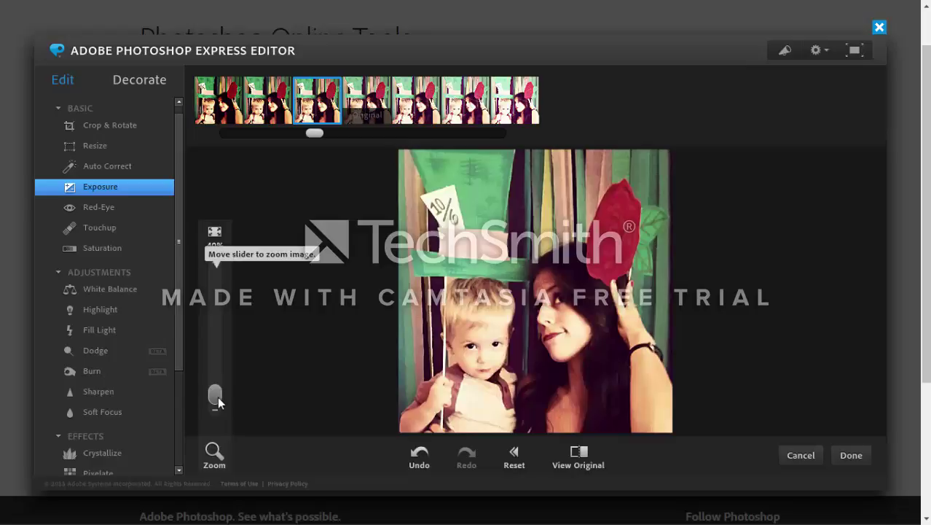
scroll(182, 320, down, 3)
click(130, 373)
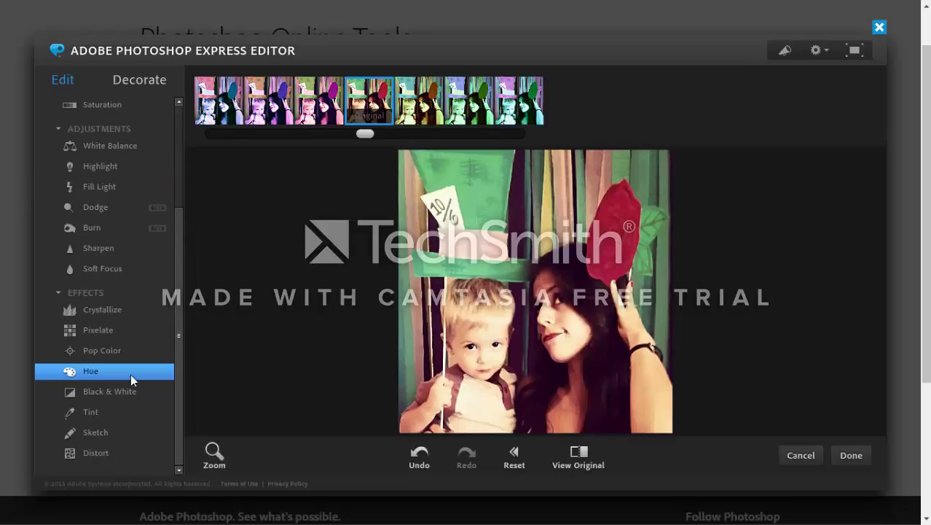
Try the Sketch variants and apply the last, strongest one to the photo.
click(101, 432)
click(276, 99)
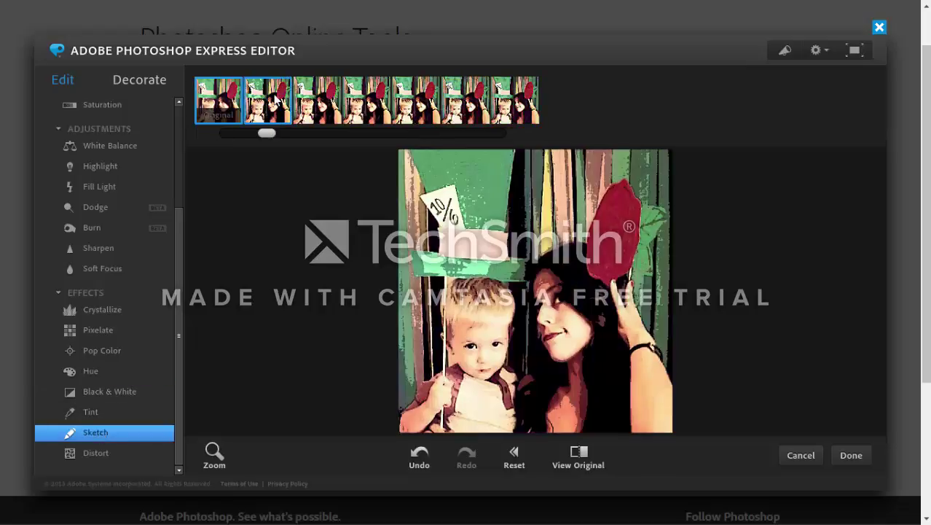
click(297, 102)
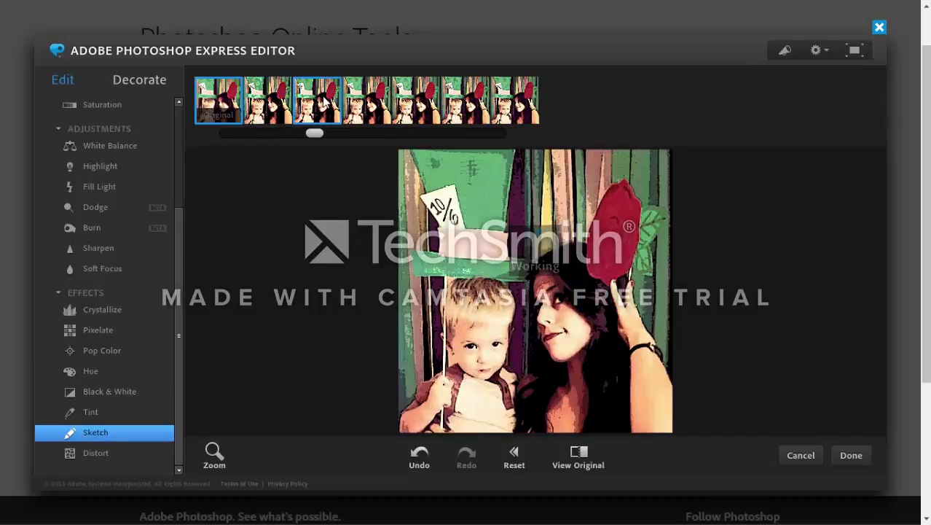
click(371, 106)
click(421, 105)
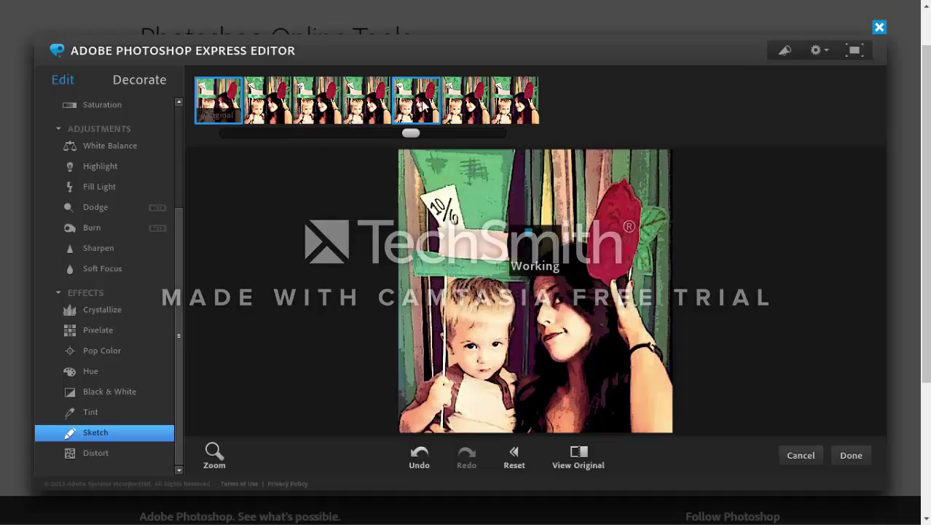
click(466, 105)
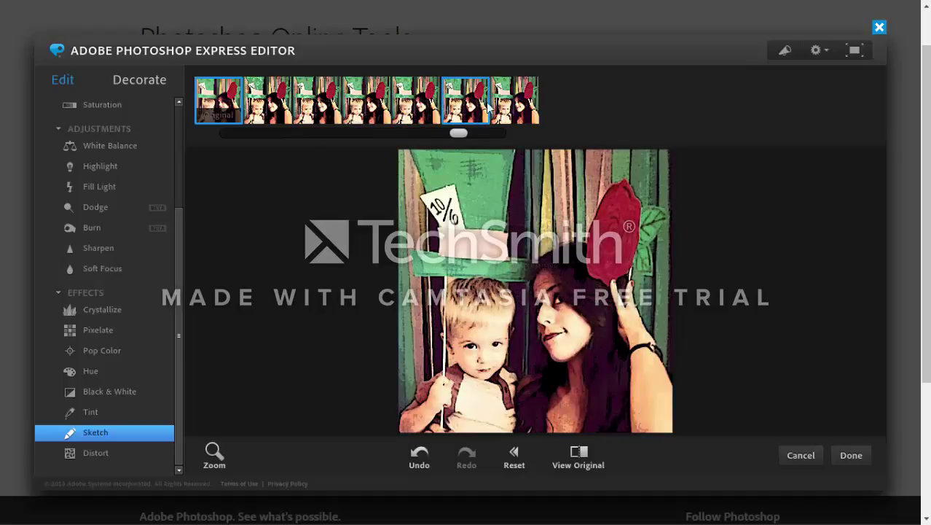
click(512, 107)
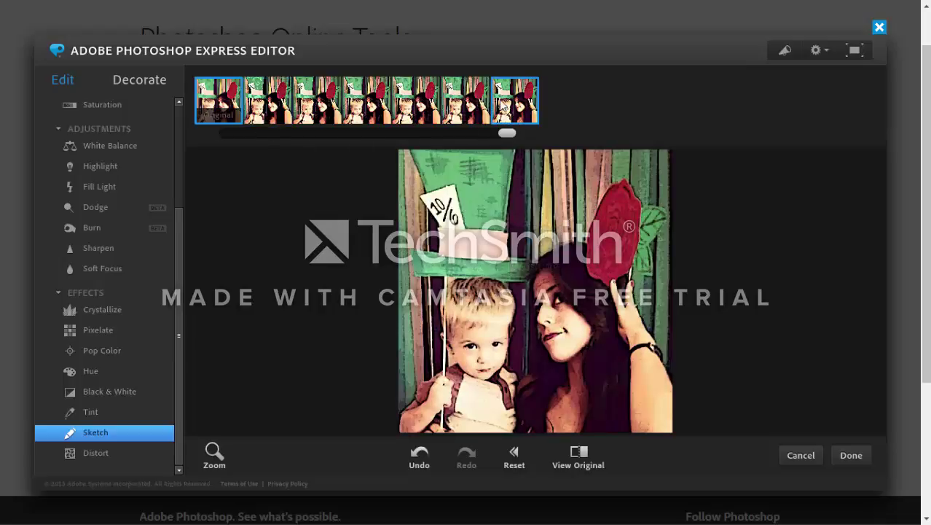
click(500, 105)
click(514, 109)
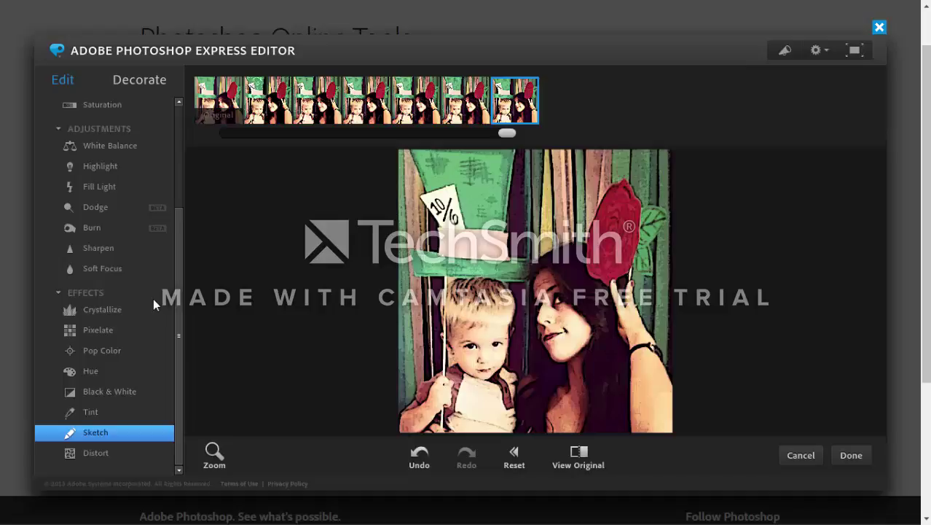
scroll(141, 279, up, 3)
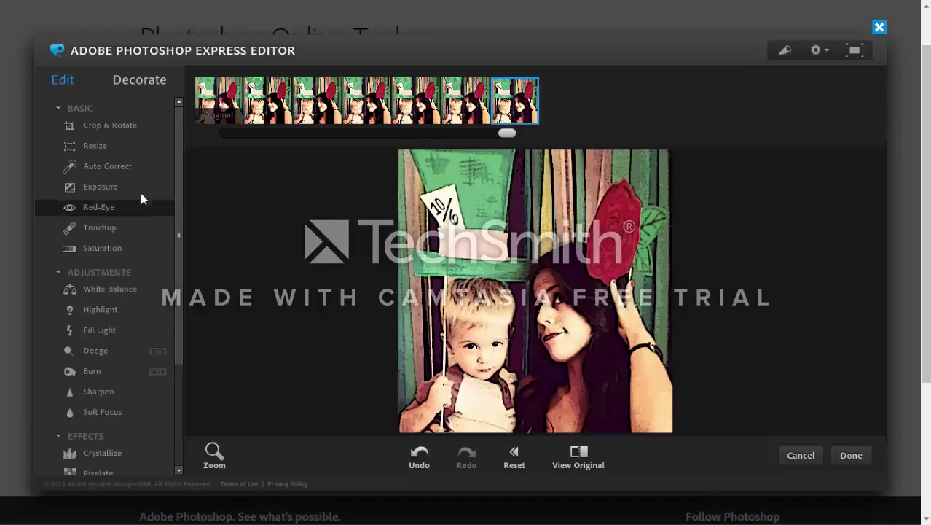
click(139, 79)
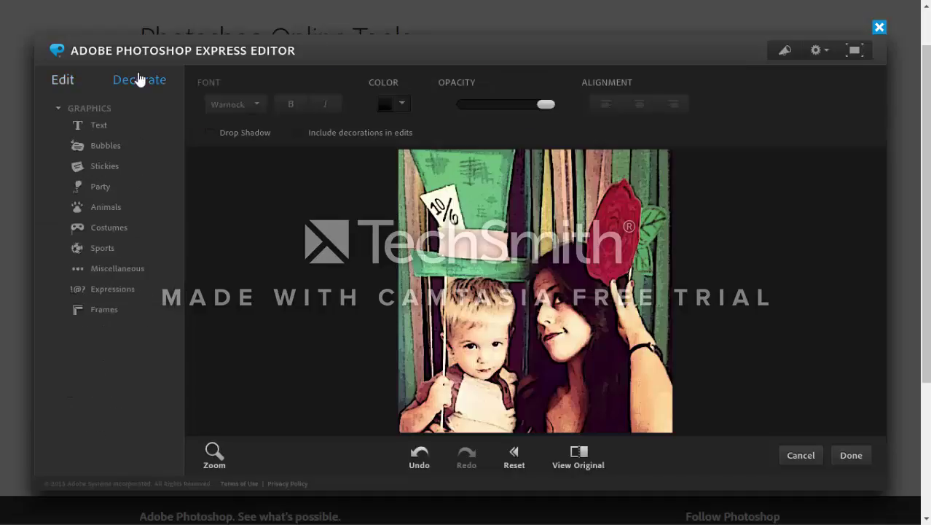
click(113, 124)
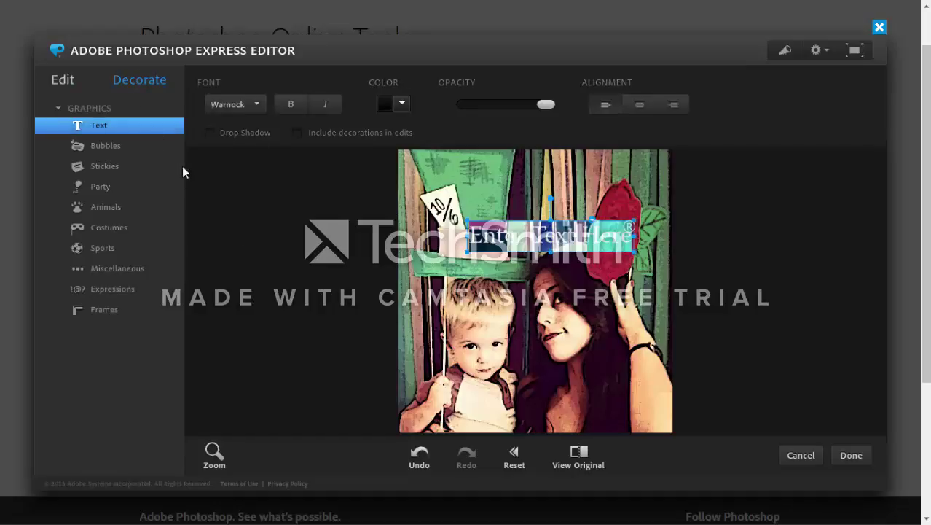
click(149, 144)
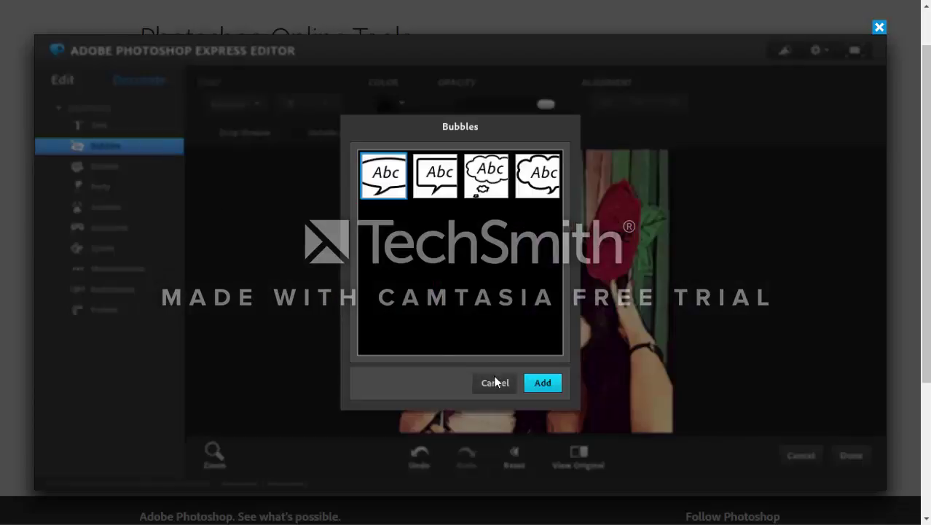
click(494, 381)
click(419, 464)
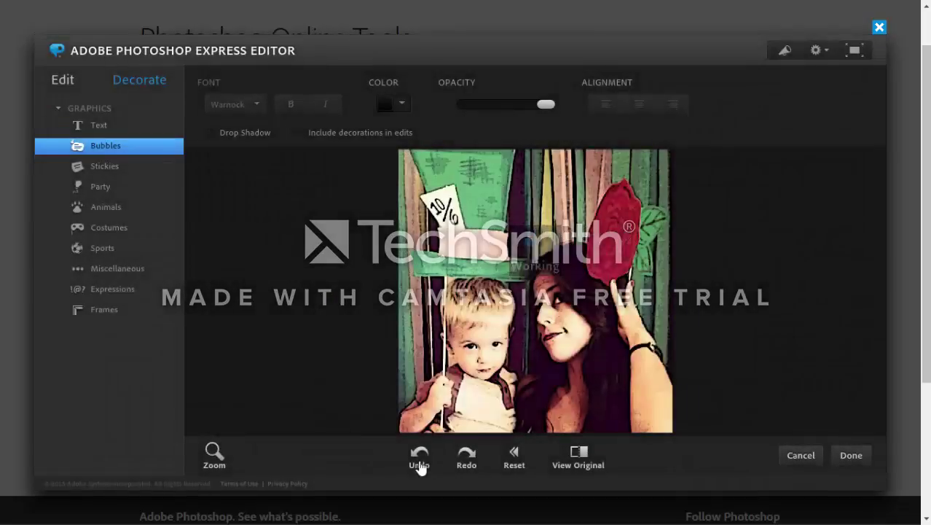
click(125, 188)
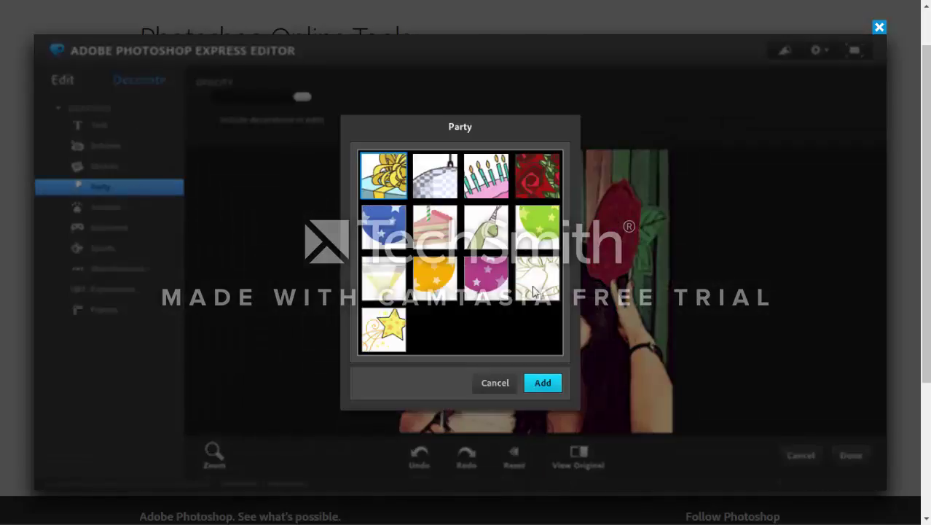
Add the tiger sticker from Animals to the photo, then undo it.
click(496, 383)
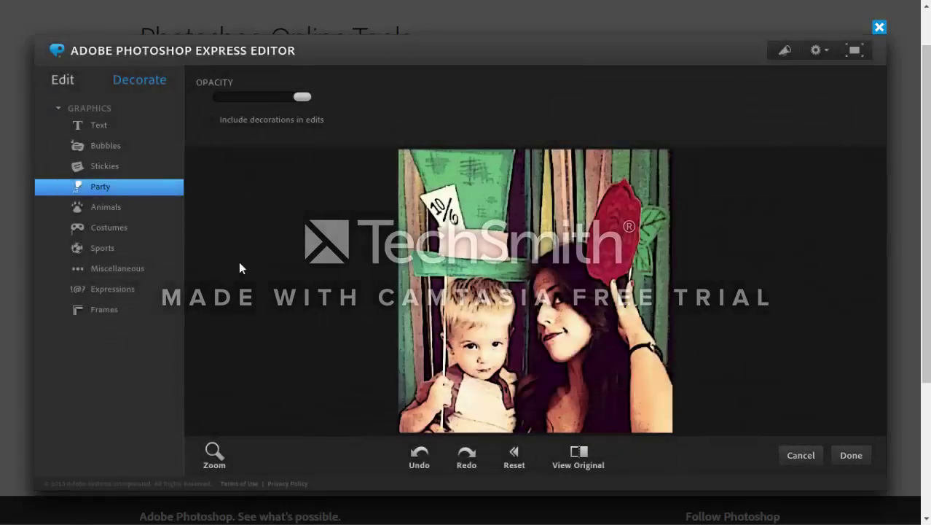
click(146, 210)
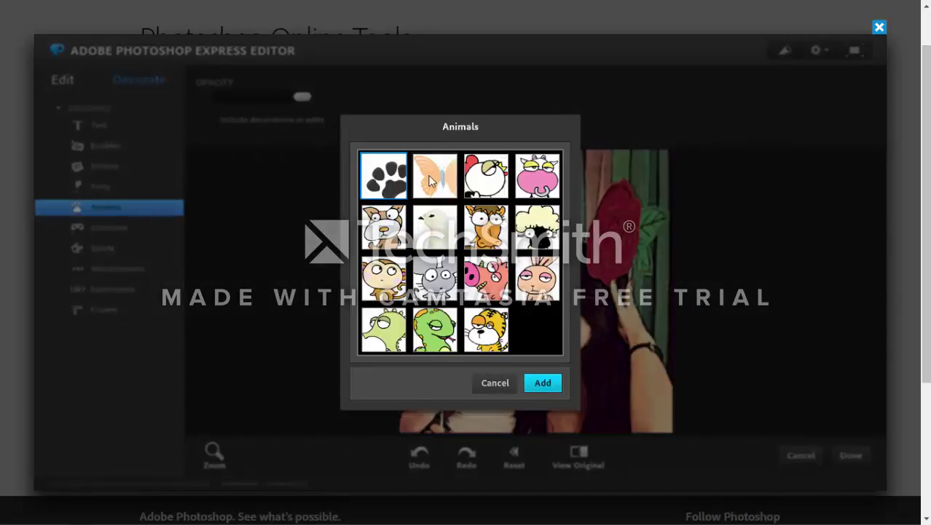
click(486, 341)
click(543, 382)
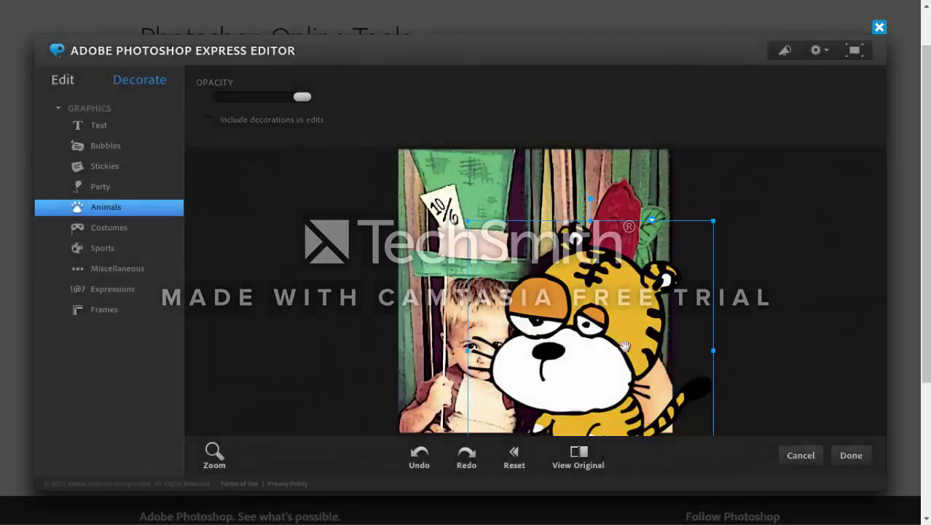
click(414, 470)
Place a Costumes mustache sticker on the child's face, then undo it.
click(135, 229)
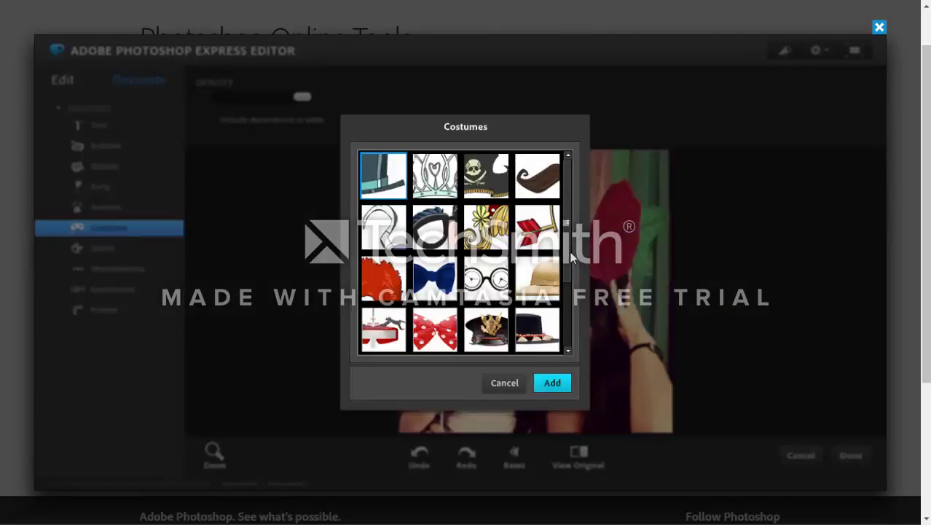
drag(569, 256, 580, 340)
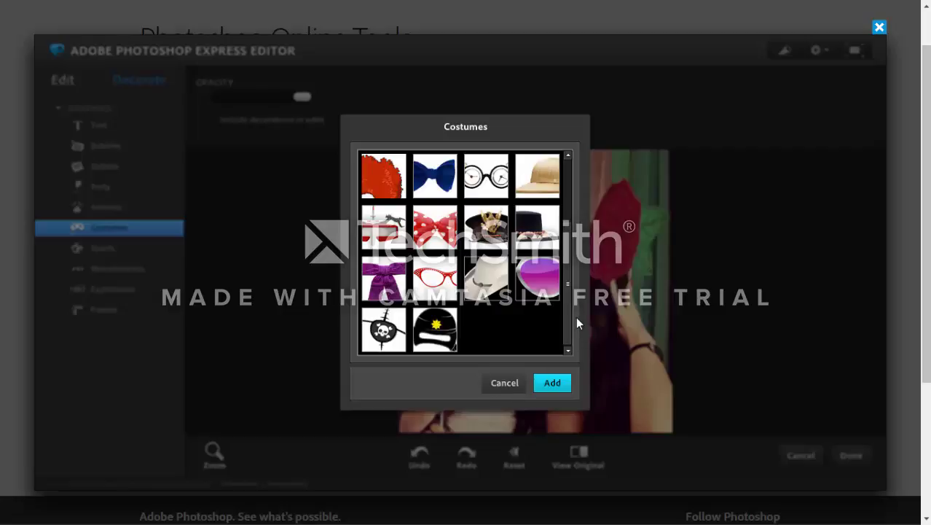
drag(567, 307, 571, 250)
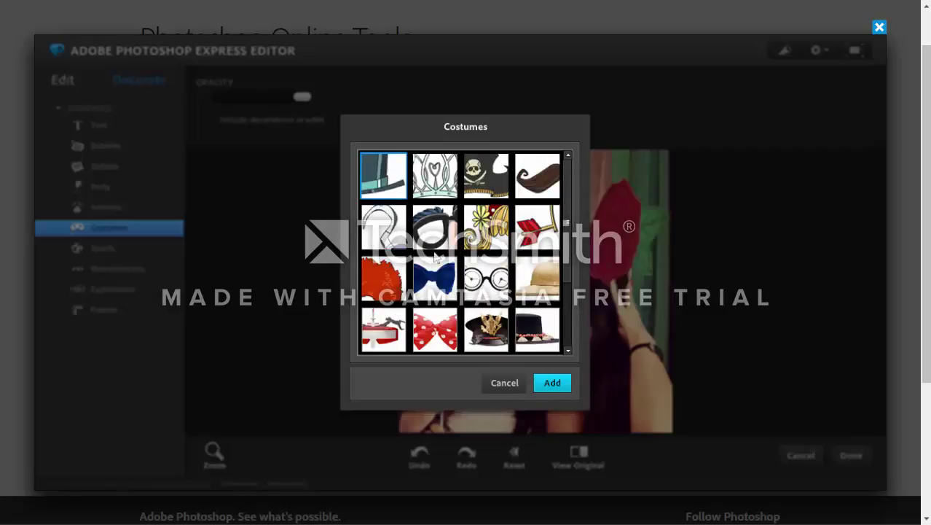
click(519, 188)
click(538, 383)
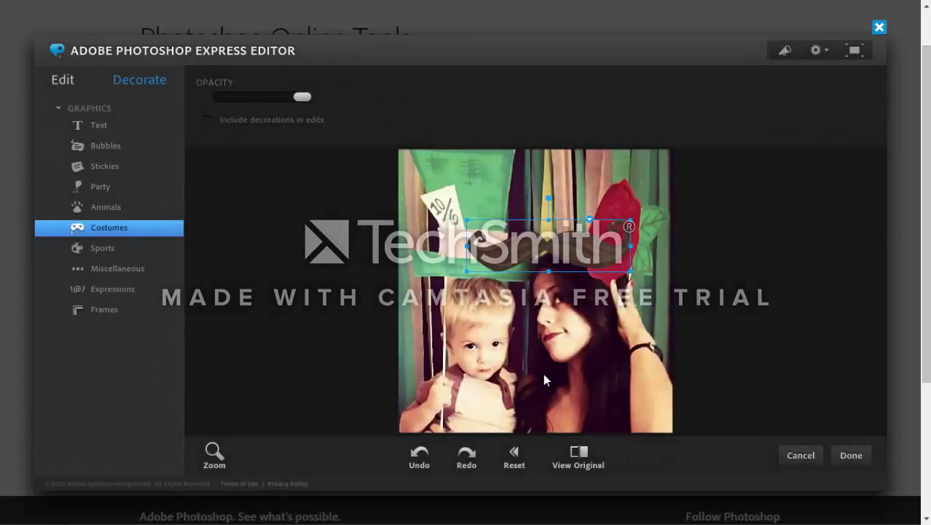
drag(573, 346, 426, 410)
click(420, 458)
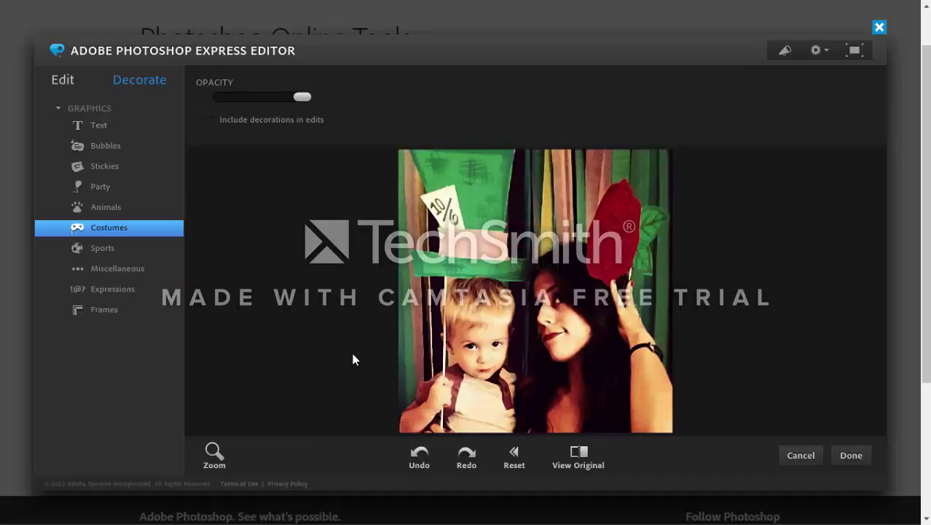
Undo one more edit, then redo it to restore the dark sketch look.
click(121, 268)
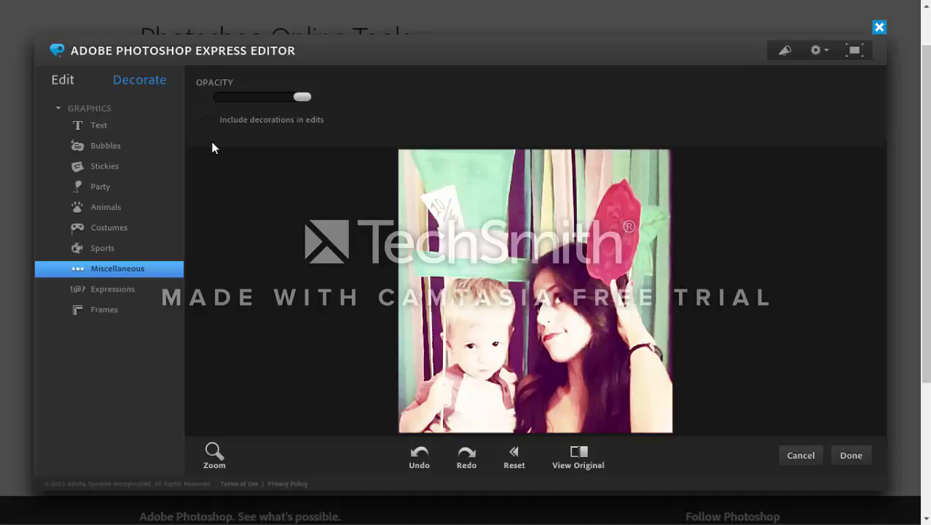
click(466, 454)
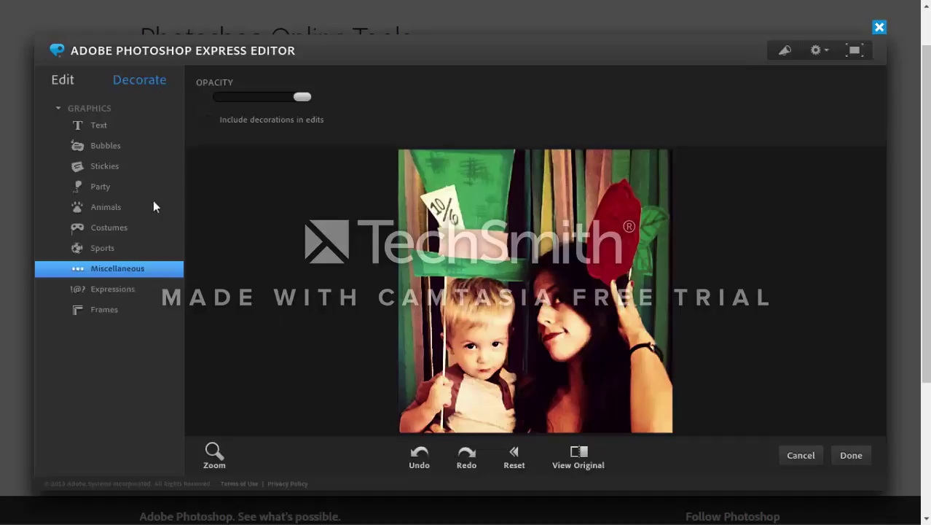
Drag a Distort swirl across the photo onto the child's face, then undo the last swirl.
click(70, 86)
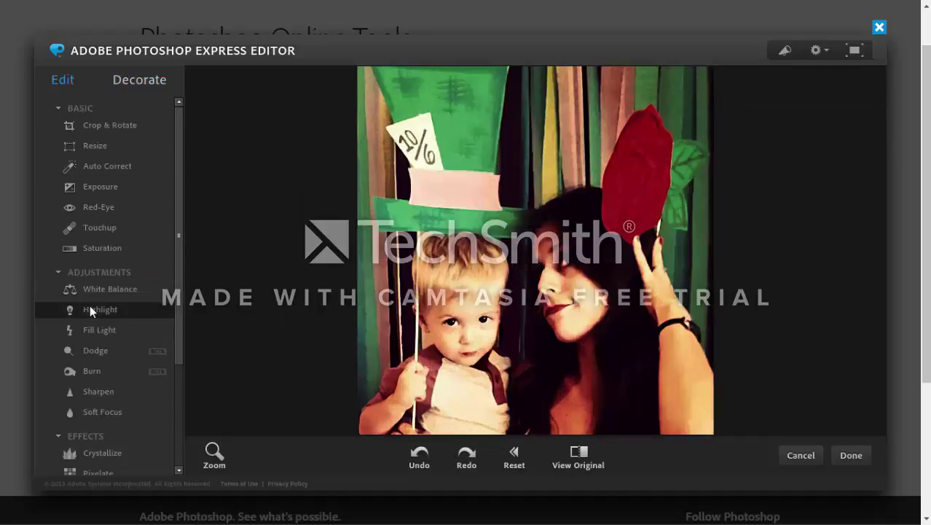
scroll(90, 304, down, 3)
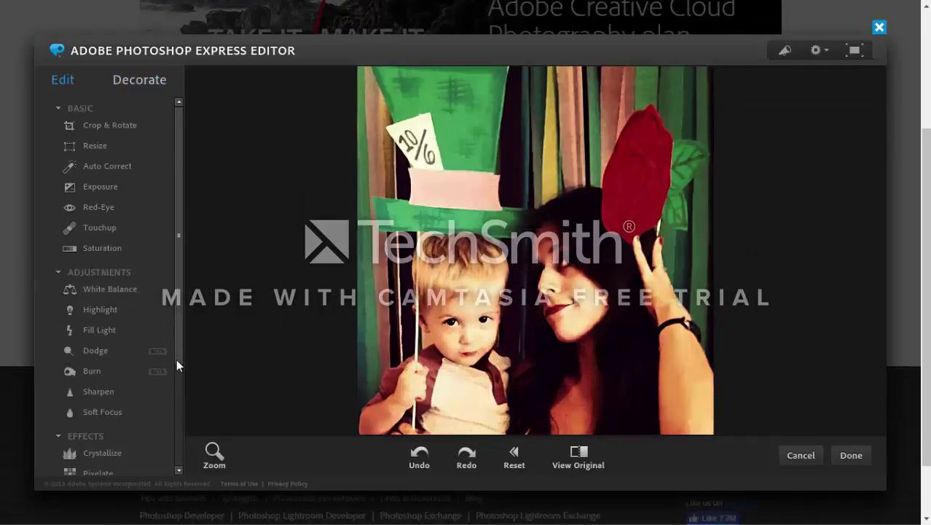
drag(177, 357, 172, 484)
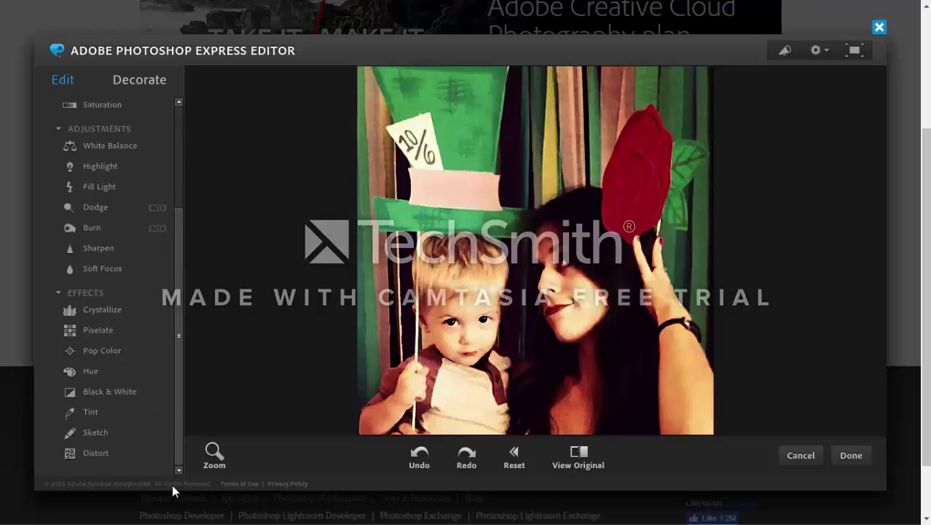
click(133, 453)
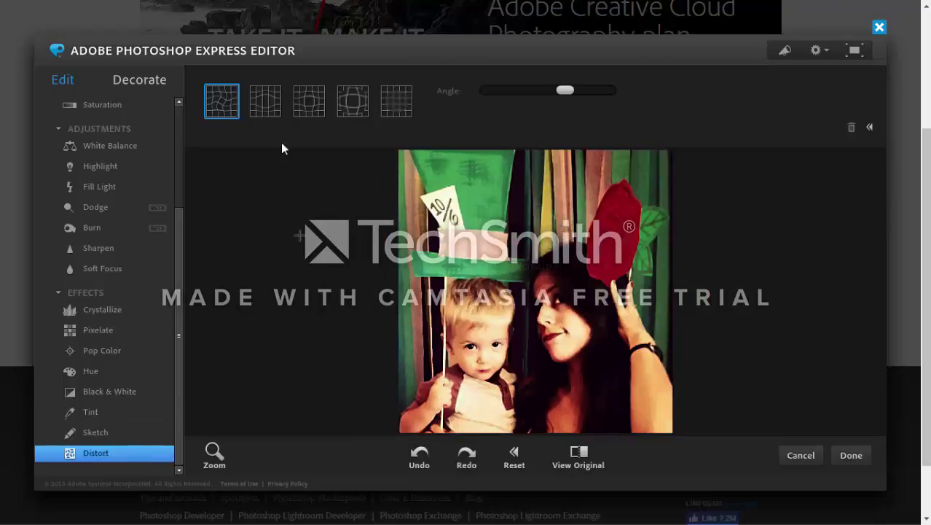
click(274, 98)
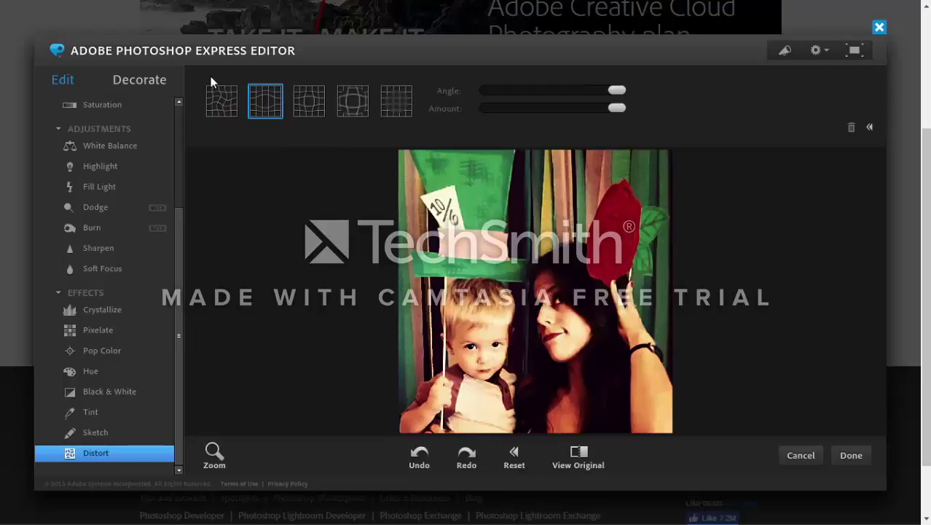
click(226, 113)
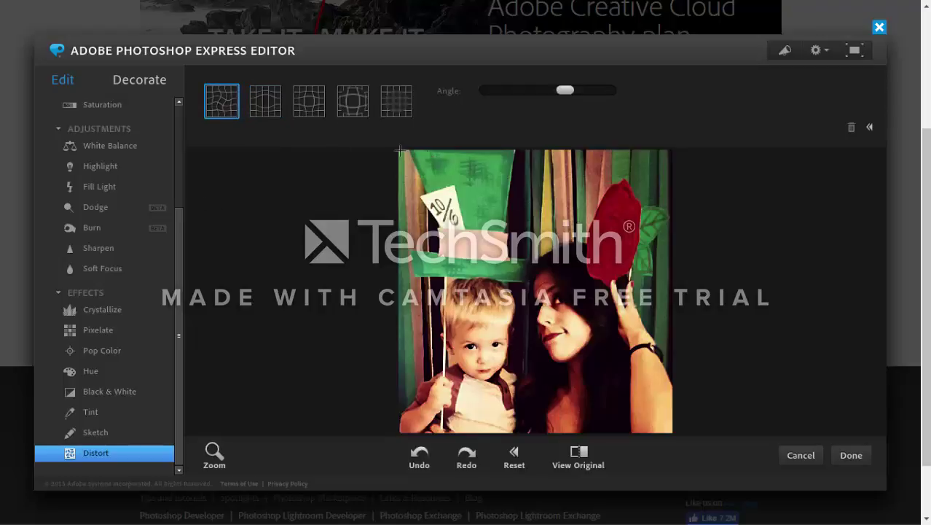
mouse_move(400, 151)
mouse_down()
mouse_move(625, 327)
mouse_move(594, 285)
mouse_up()
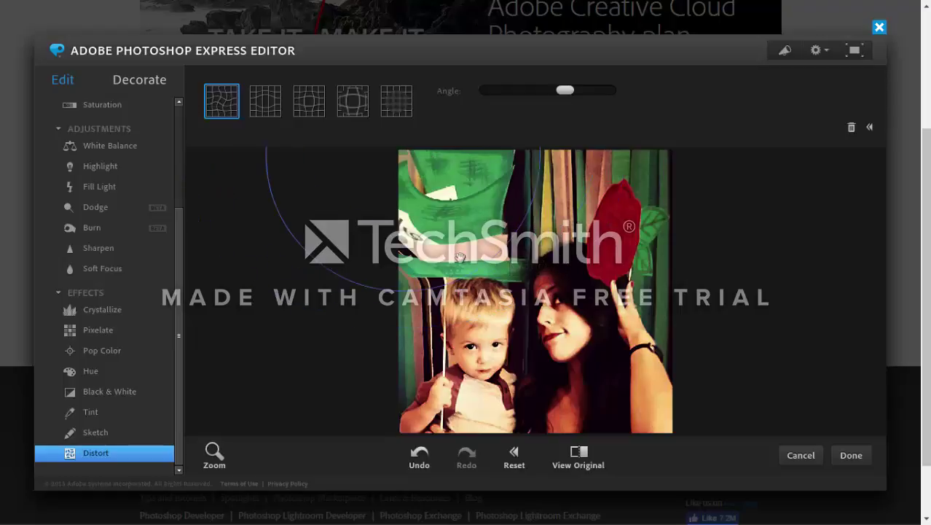
drag(618, 273, 585, 363)
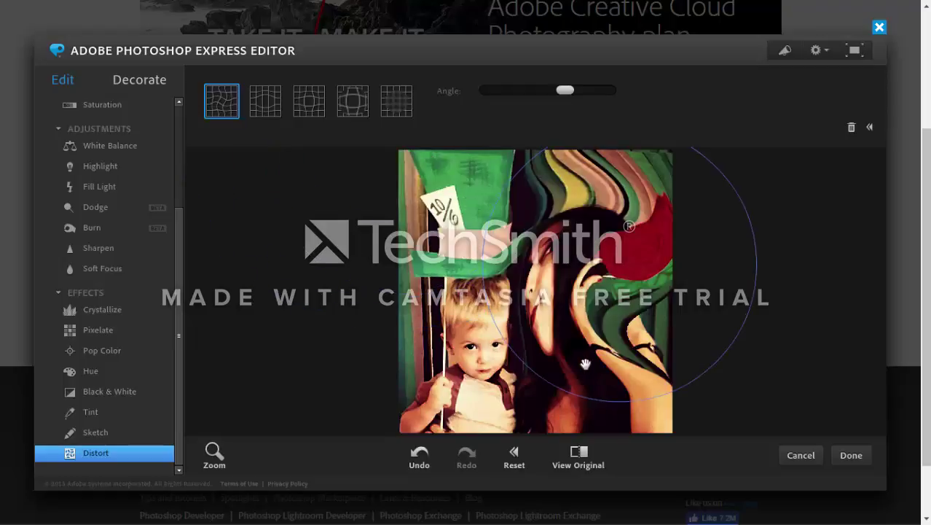
mouse_move(577, 365)
mouse_down()
mouse_move(498, 376)
mouse_move(475, 414)
mouse_up()
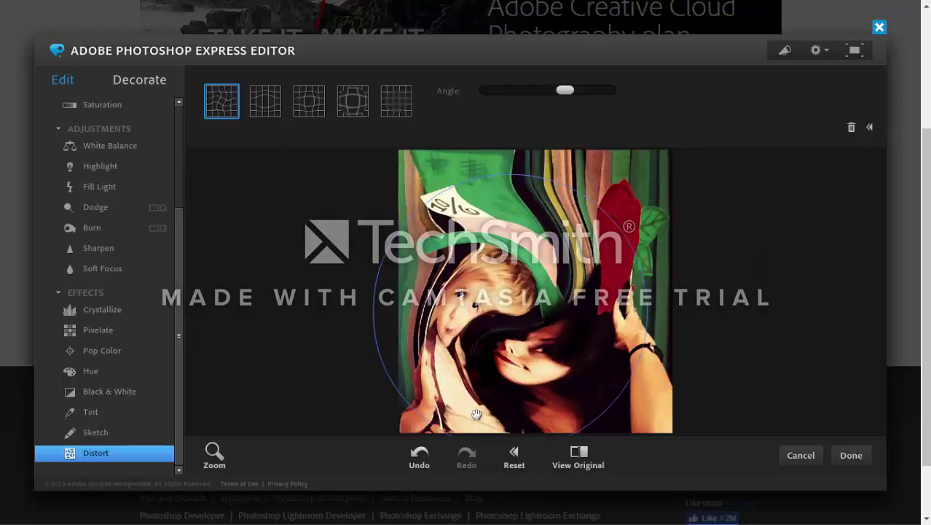
click(421, 457)
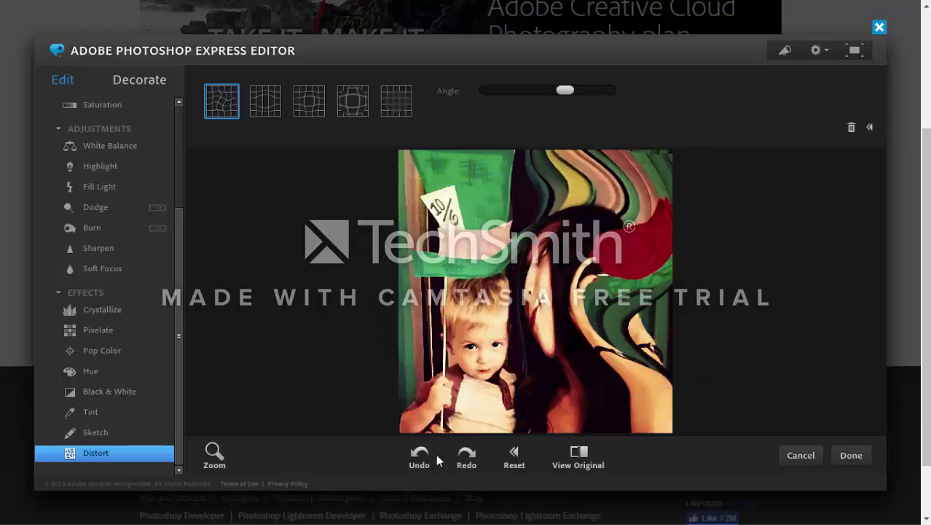
Undo the remaining swirl steps and reapply the last Sketch style.
click(421, 457)
click(421, 457)
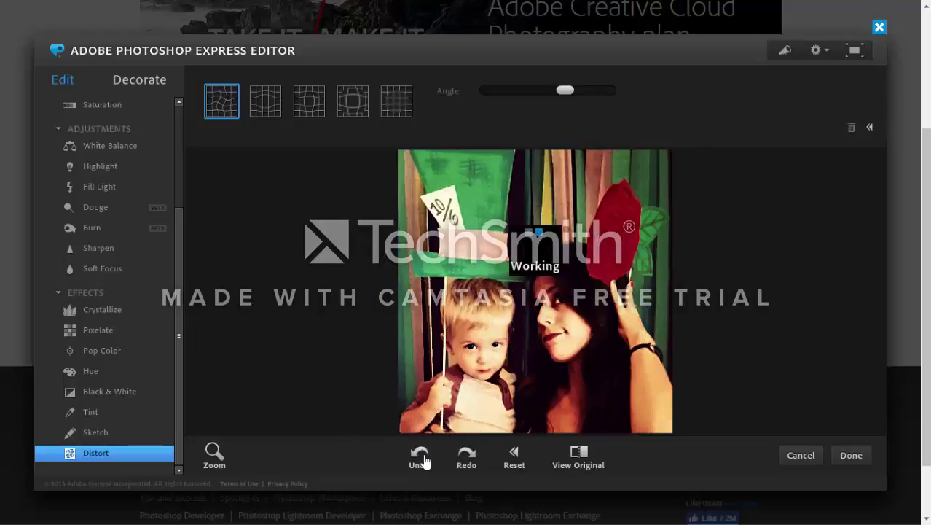
click(108, 432)
click(465, 100)
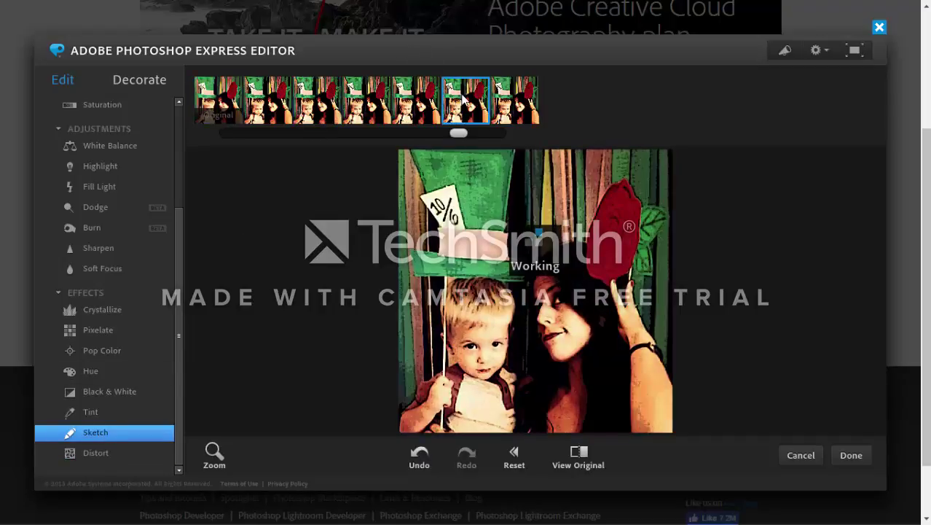
click(500, 104)
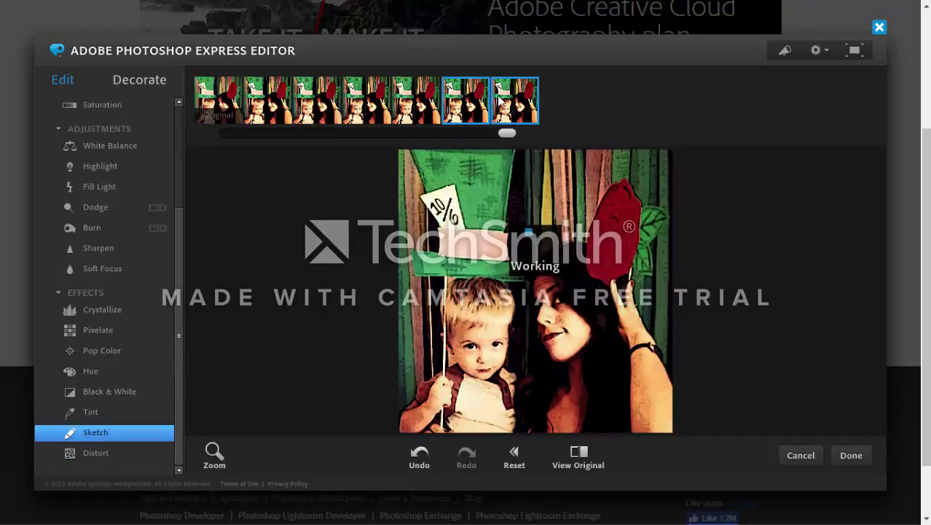
click(417, 102)
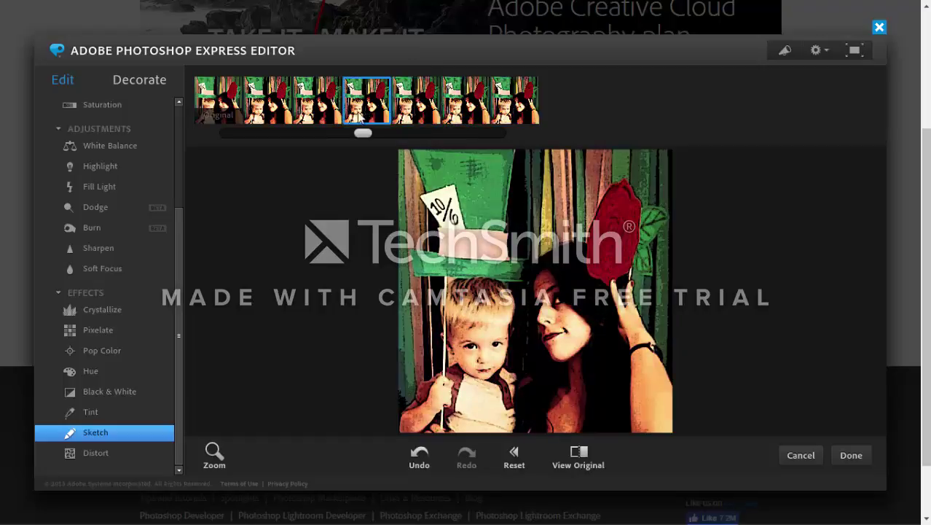
click(320, 119)
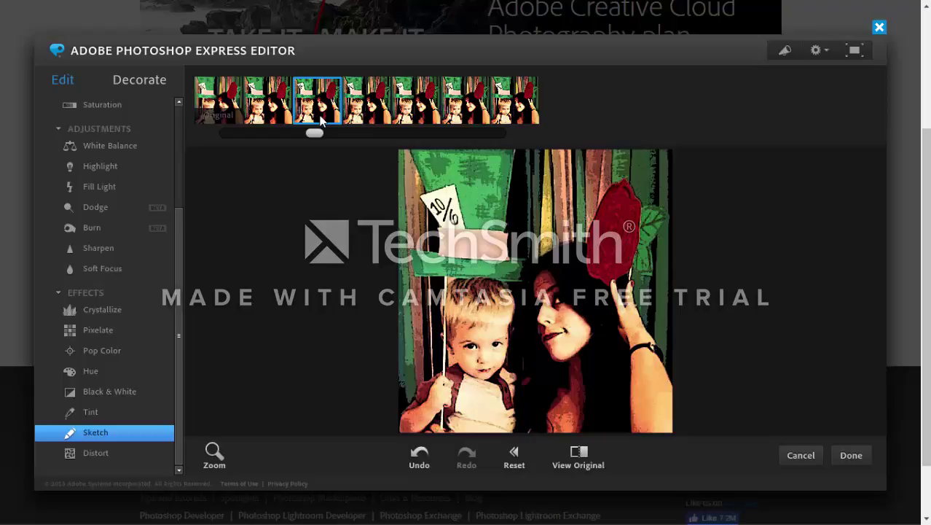
click(270, 118)
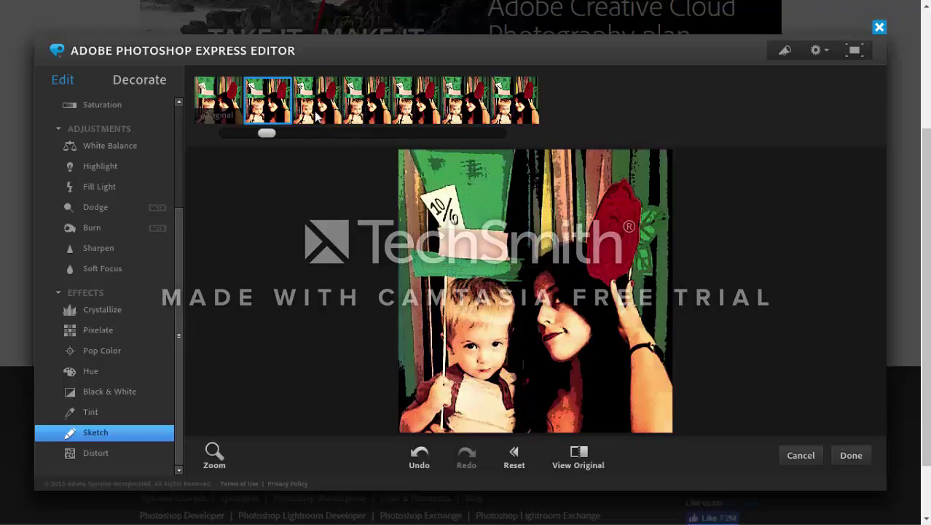
click(532, 110)
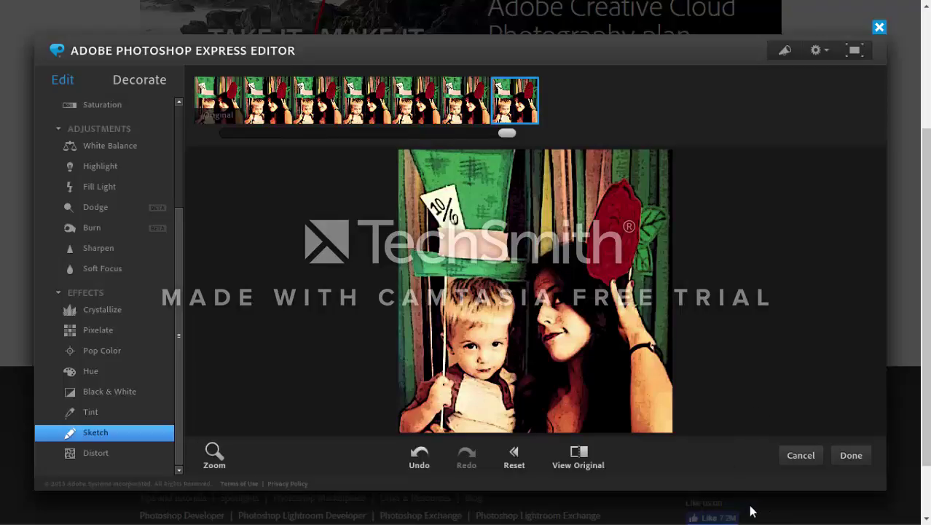
Save the sketched photo to the computer as a JPG under a new sketch file name.
click(851, 455)
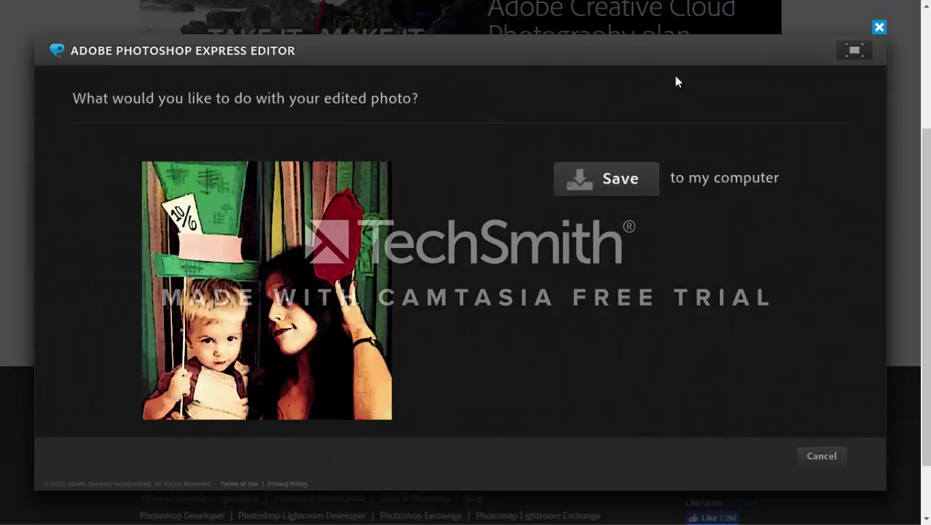
click(635, 186)
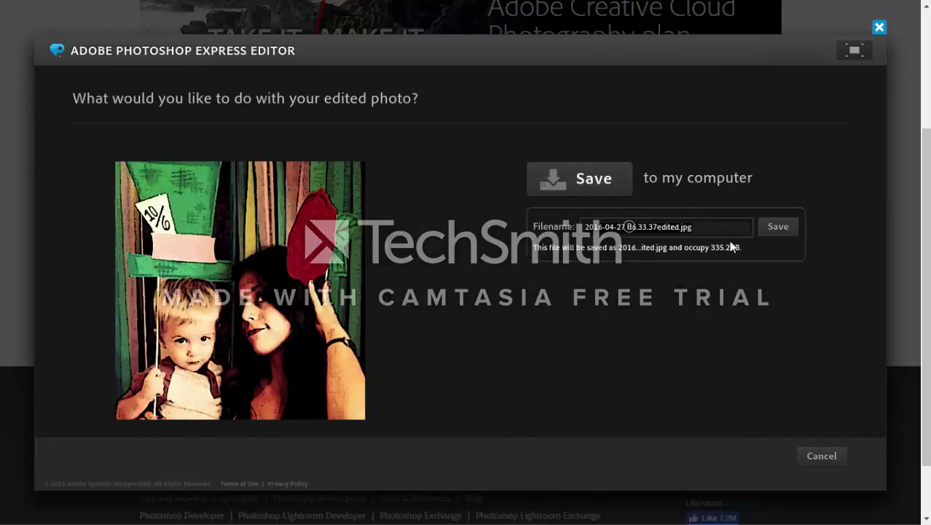
click(673, 226)
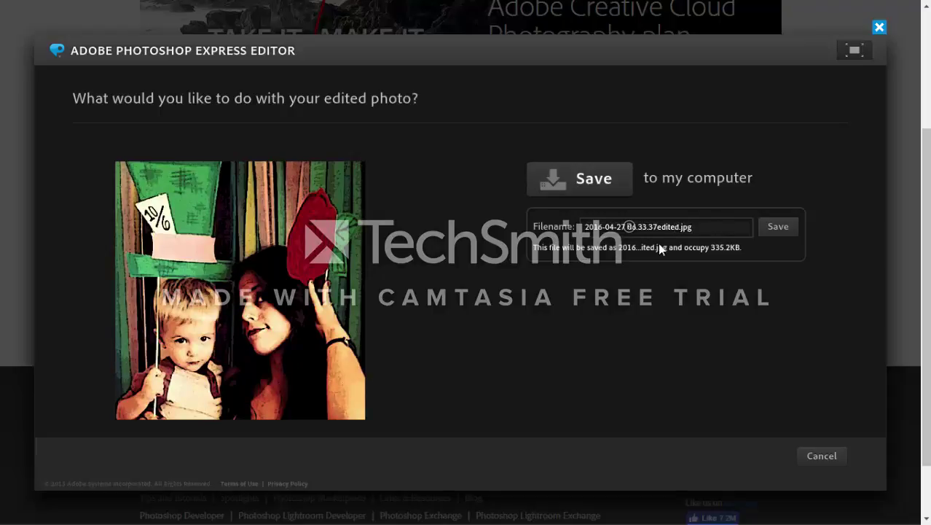
key(Delete)
key(shift+Home)
key(BackSpace)
text(stek)
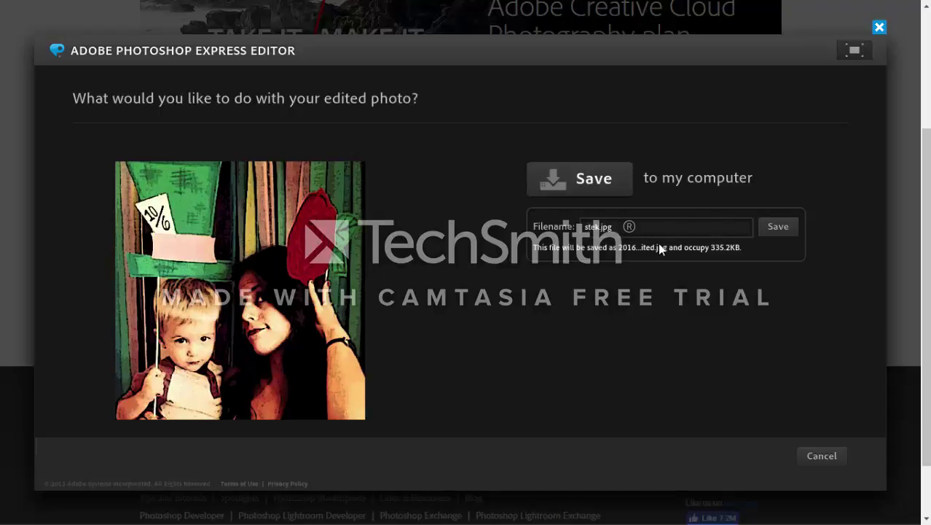
key(BackSpace)
key(BackSpace)
text(etch jace and mom)
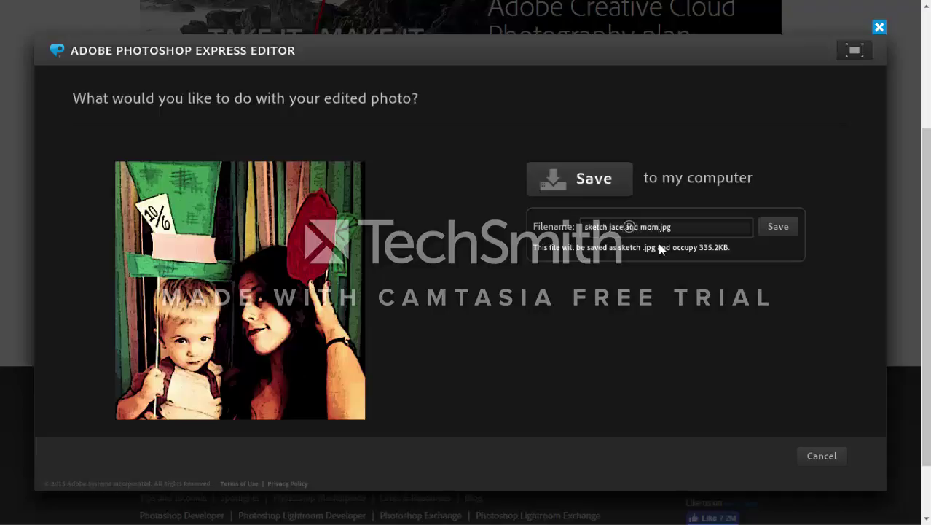
click(778, 227)
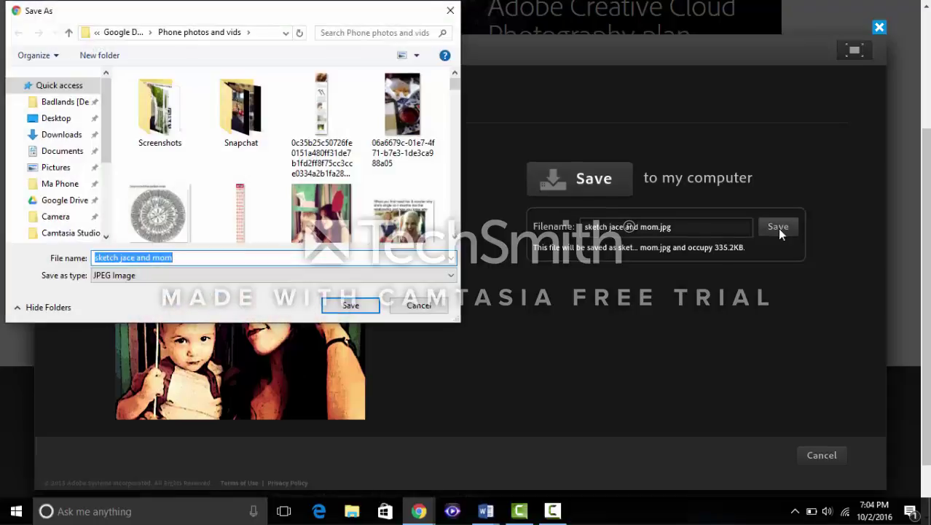
click(352, 307)
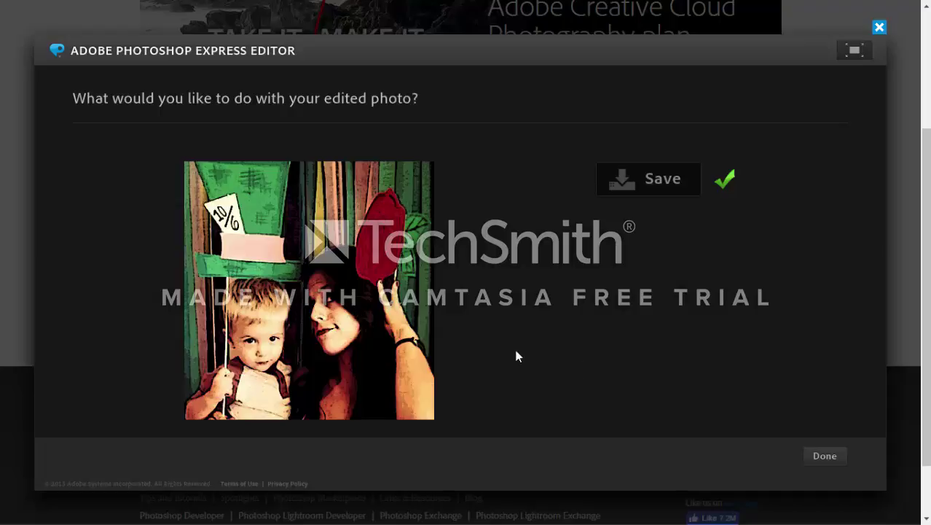
Close the editor, then reupload the saved sketch JPG found by searching 'sket'.
click(837, 452)
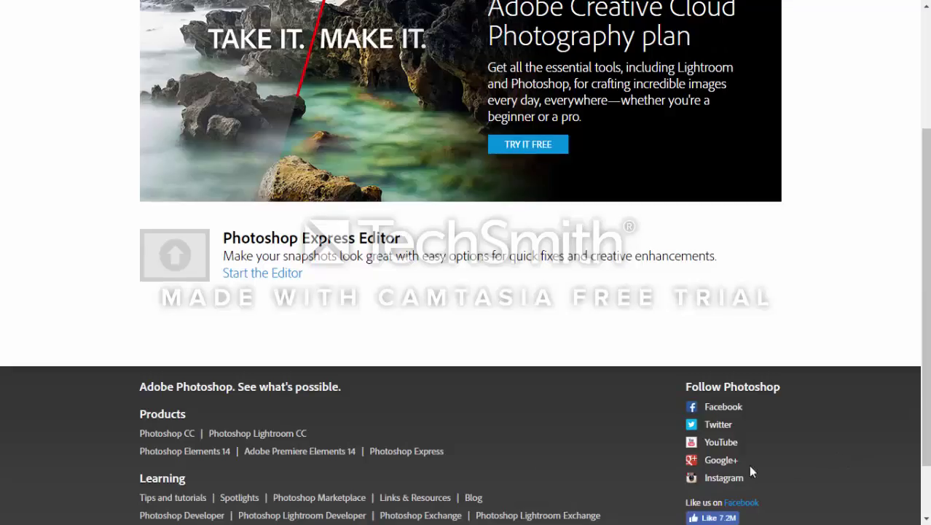
click(283, 275)
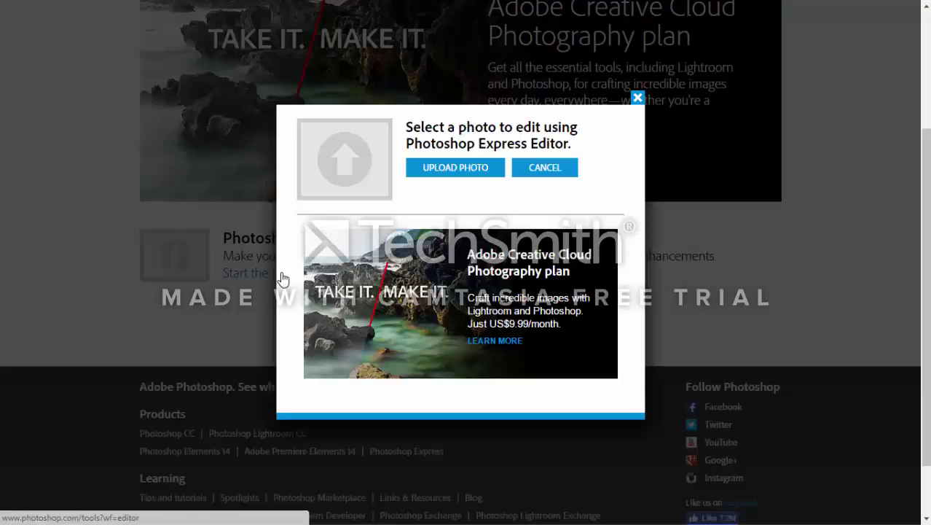
click(446, 174)
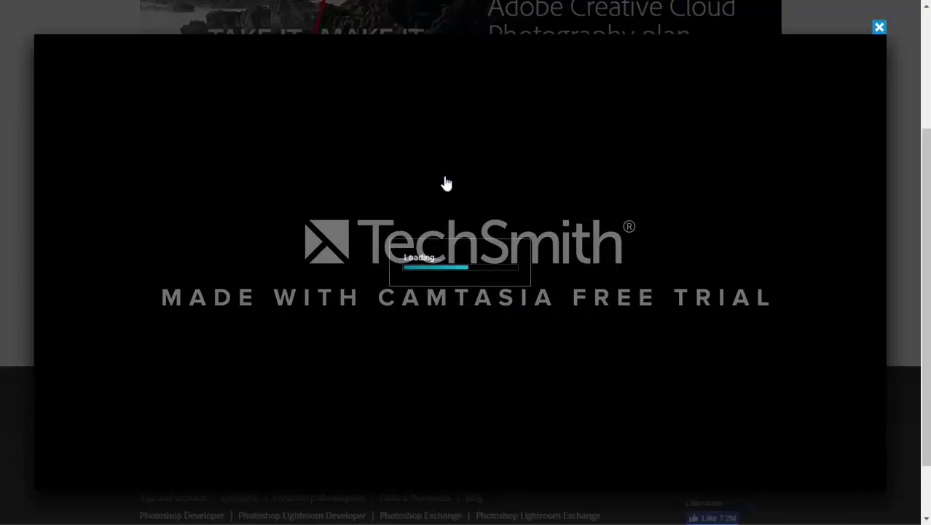
click(587, 311)
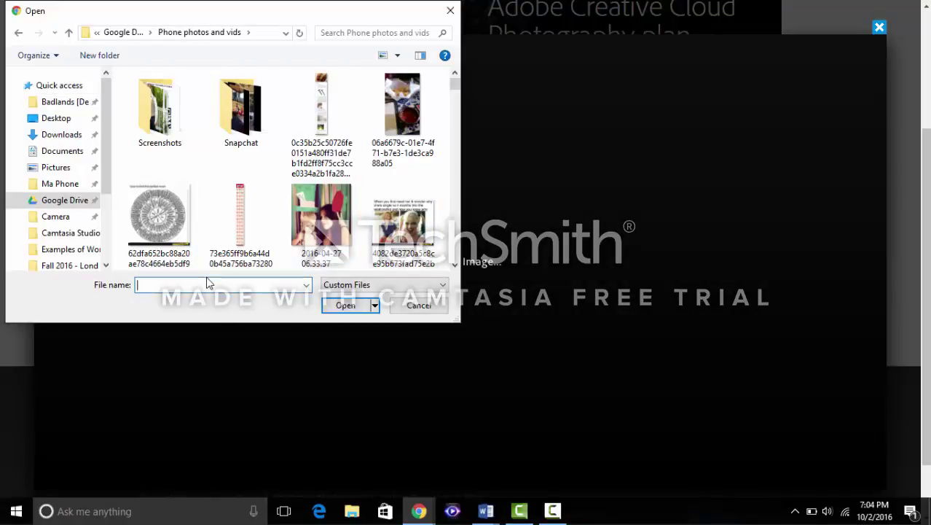
text(s)
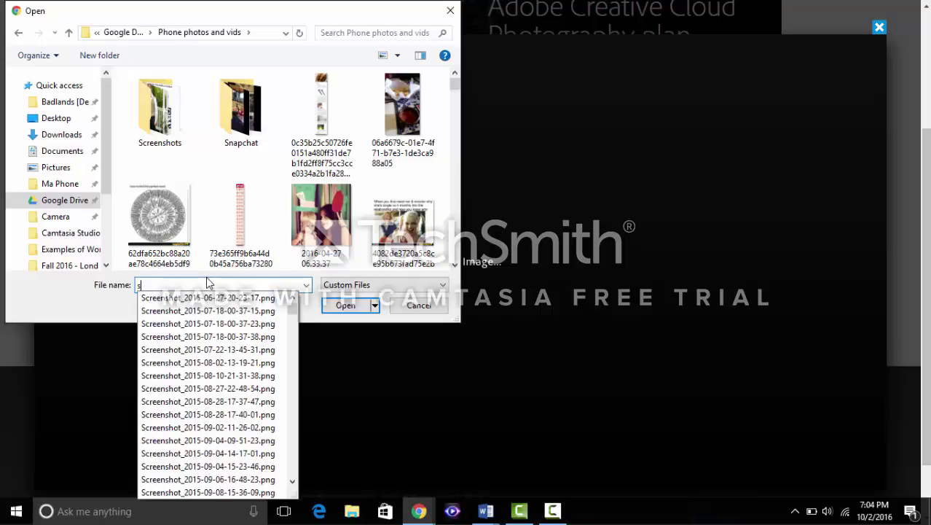
text(ket)
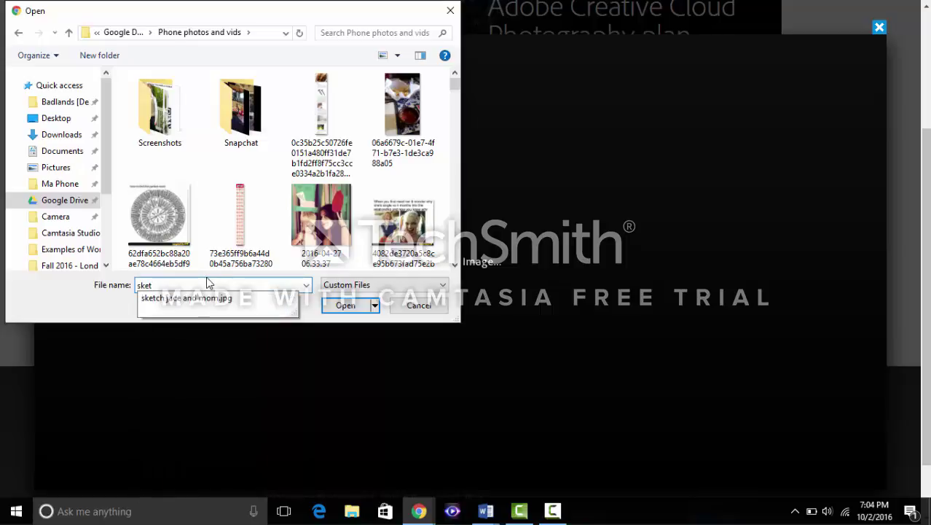
click(174, 300)
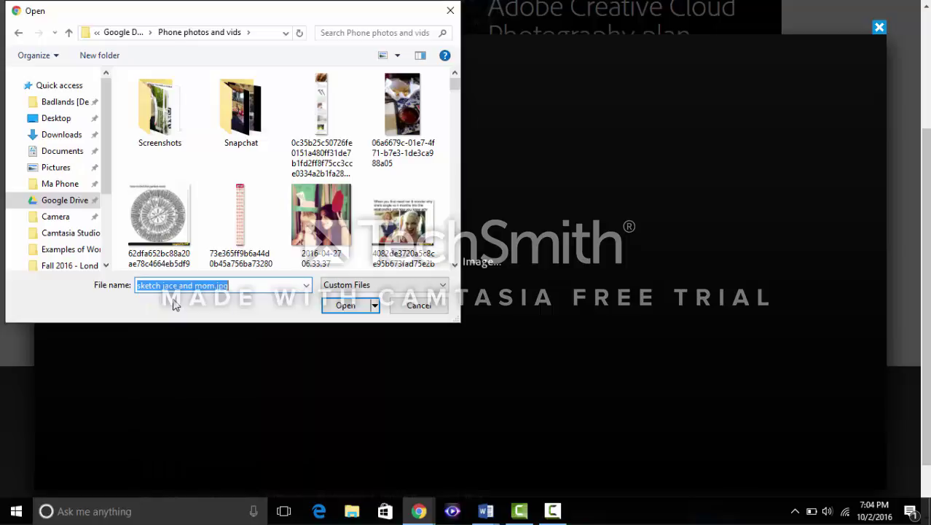
click(326, 306)
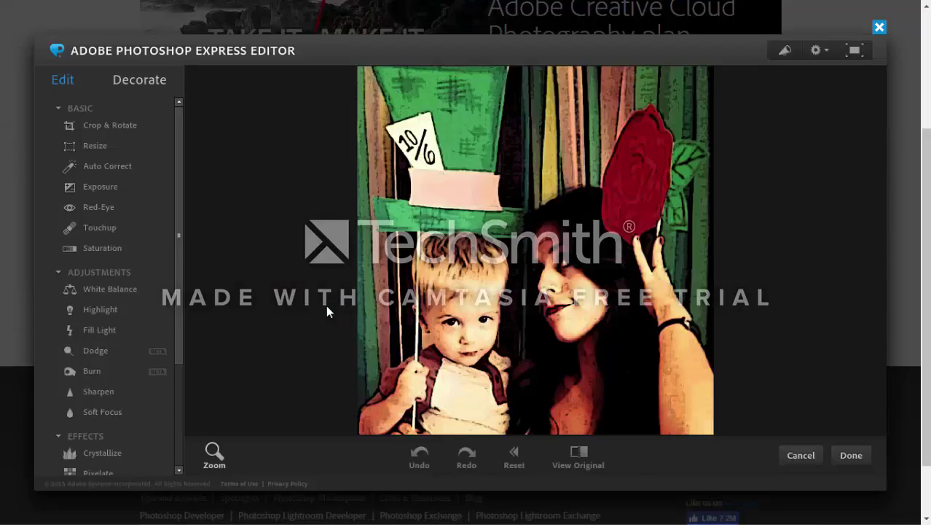